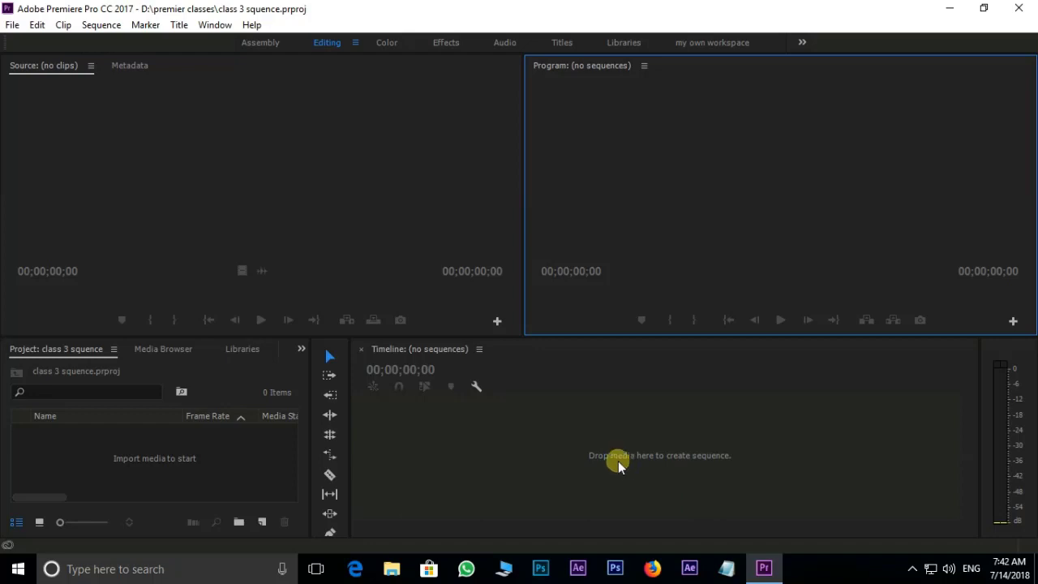
Bring up the sequence presets via Ctrl+N and the Project panel's New Item, closing them unused.
{"action": "key", "text": "ctrl+n"}
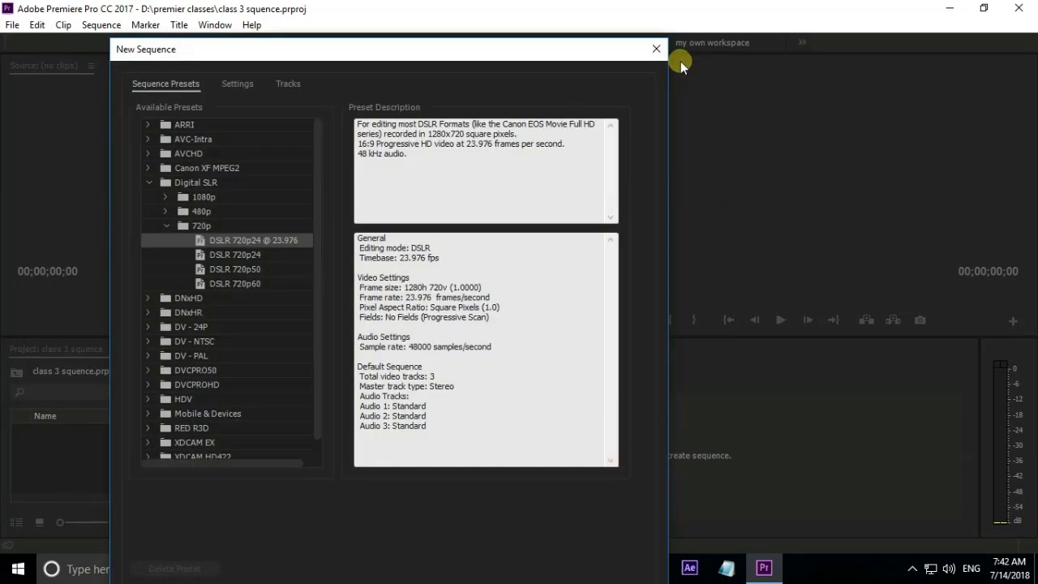
{"action": "left_click", "coordinate": [656, 48]}
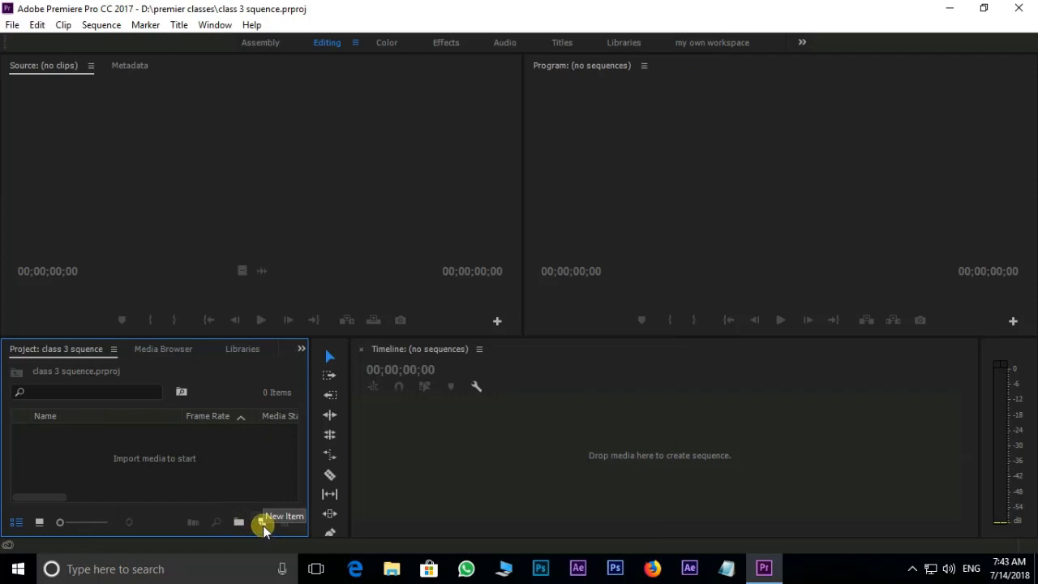
{"action": "left_click", "coordinate": [263, 523]}
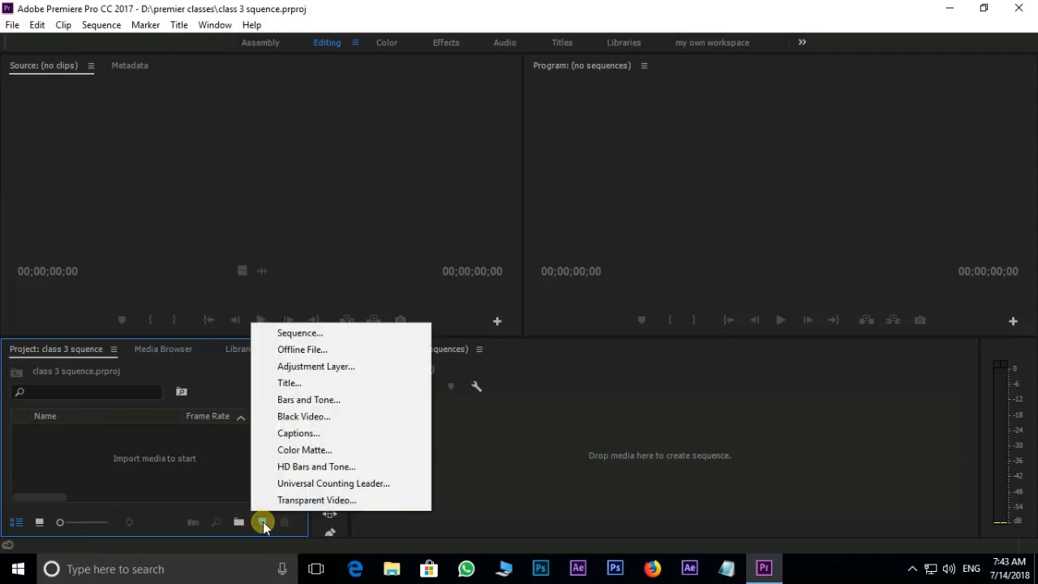
{"action": "left_click", "coordinate": [313, 338]}
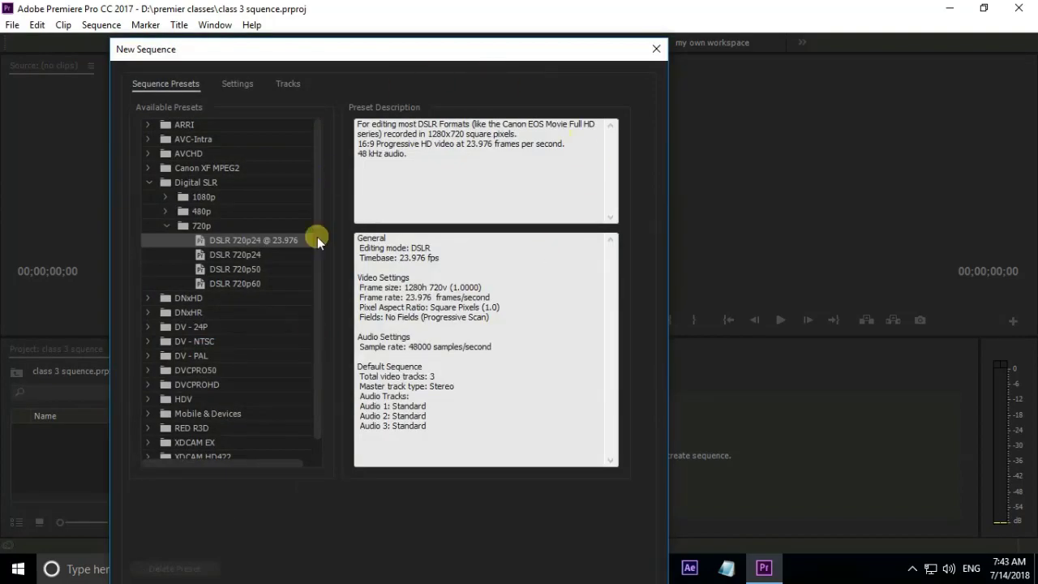
{"action": "left_click", "coordinate": [657, 49]}
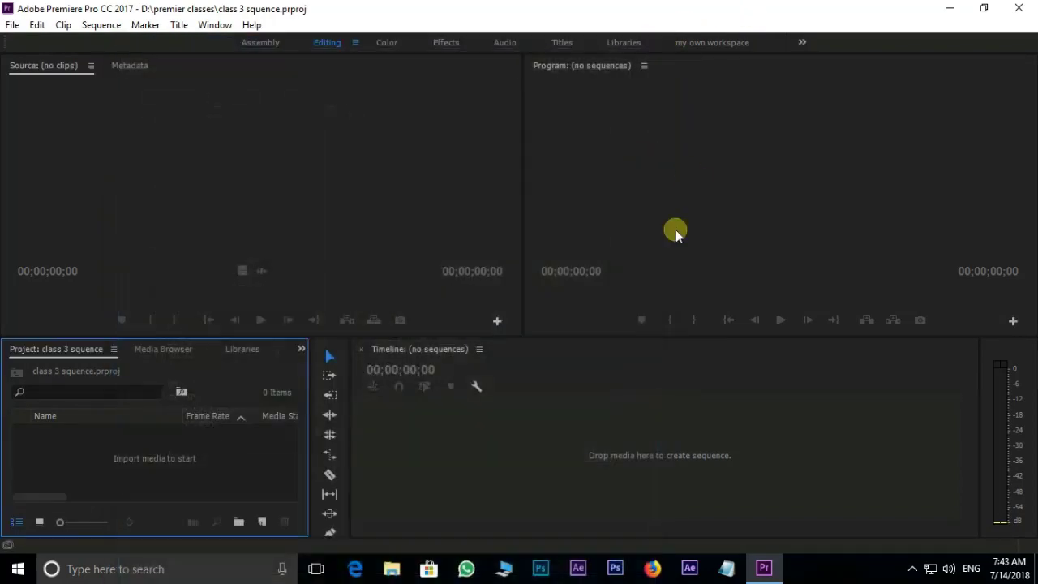
Reopen New Sequence from the File menu and collapse the Digital SLR preset folder.
{"action": "left_click", "coordinate": [13, 24]}
{"action": "mouse_move", "coordinate": [27, 47]}
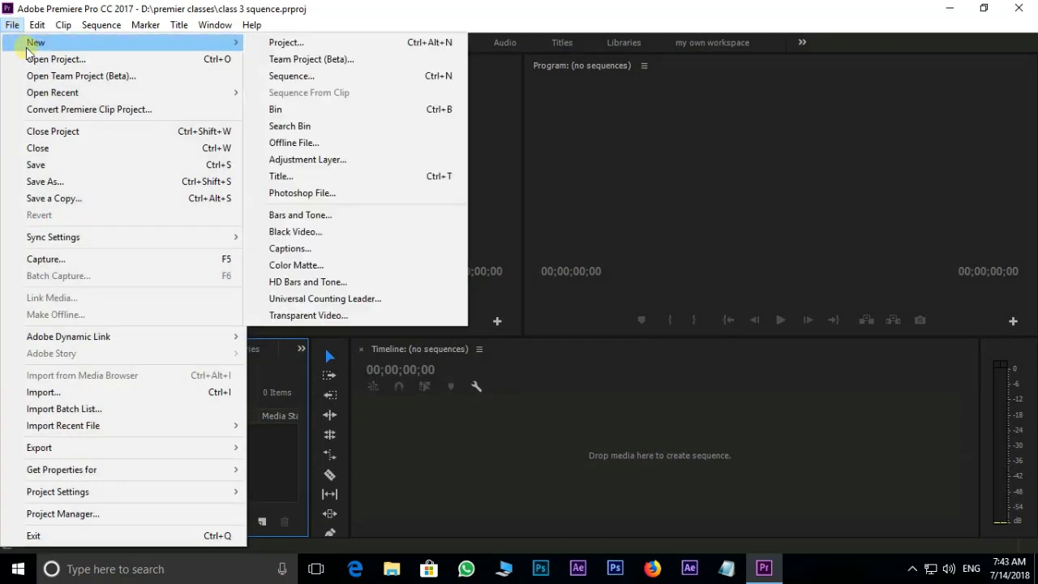
{"action": "left_click", "coordinate": [292, 78]}
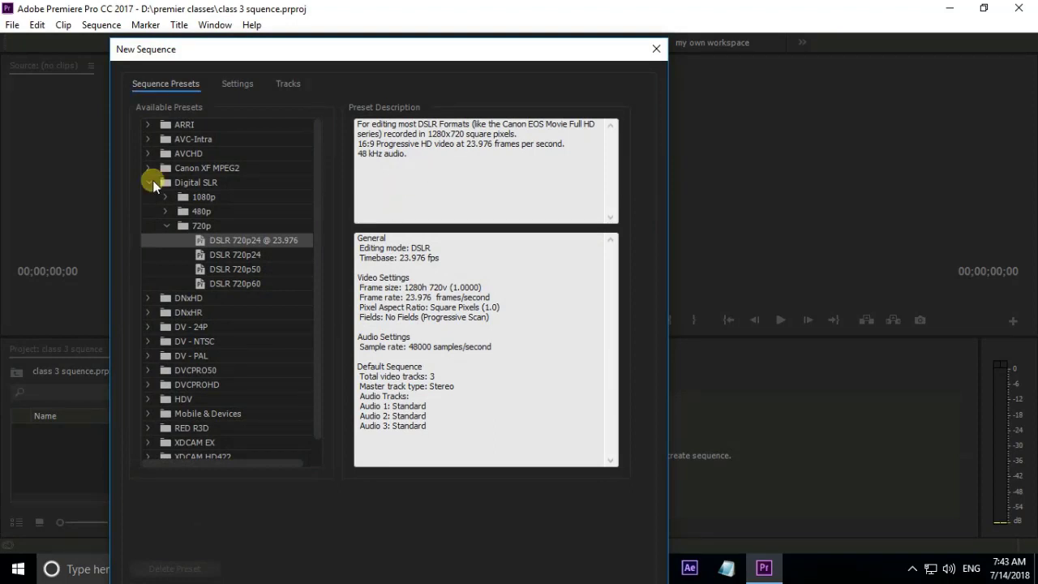
{"action": "left_click", "coordinate": [150, 182]}
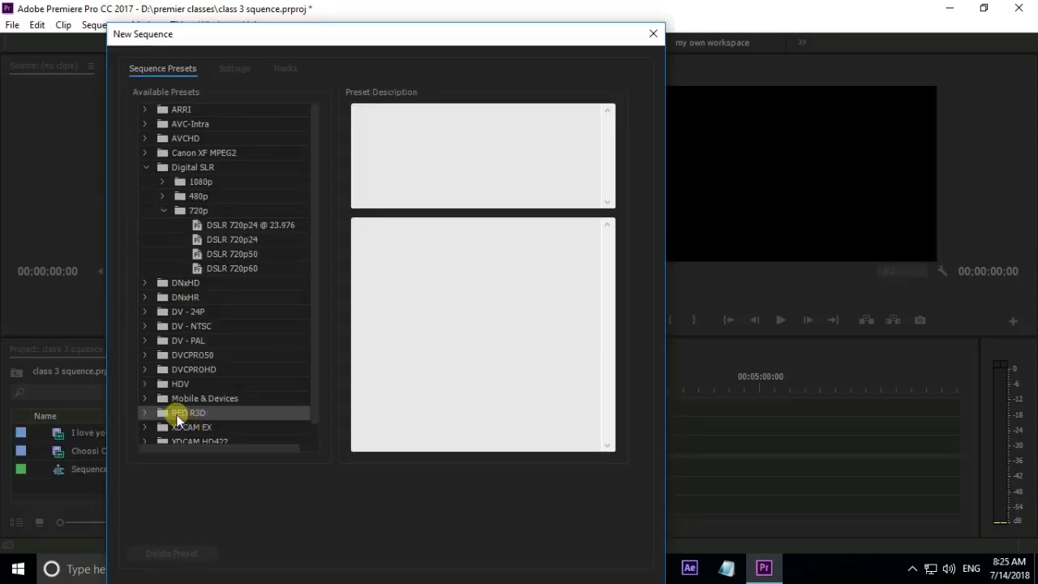
{"action": "left_click", "coordinate": [144, 413]}
{"action": "scroll", "coordinate": [285, 381], "scroll_direction": "down", "scroll_amount": 4}
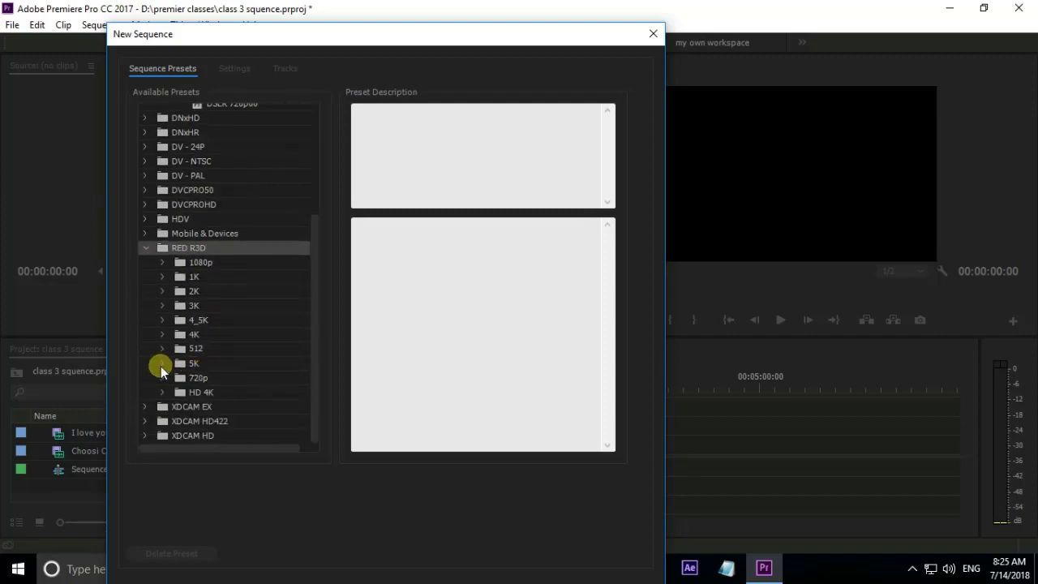
{"action": "left_click", "coordinate": [162, 364]}
{"action": "left_click", "coordinate": [251, 379]}
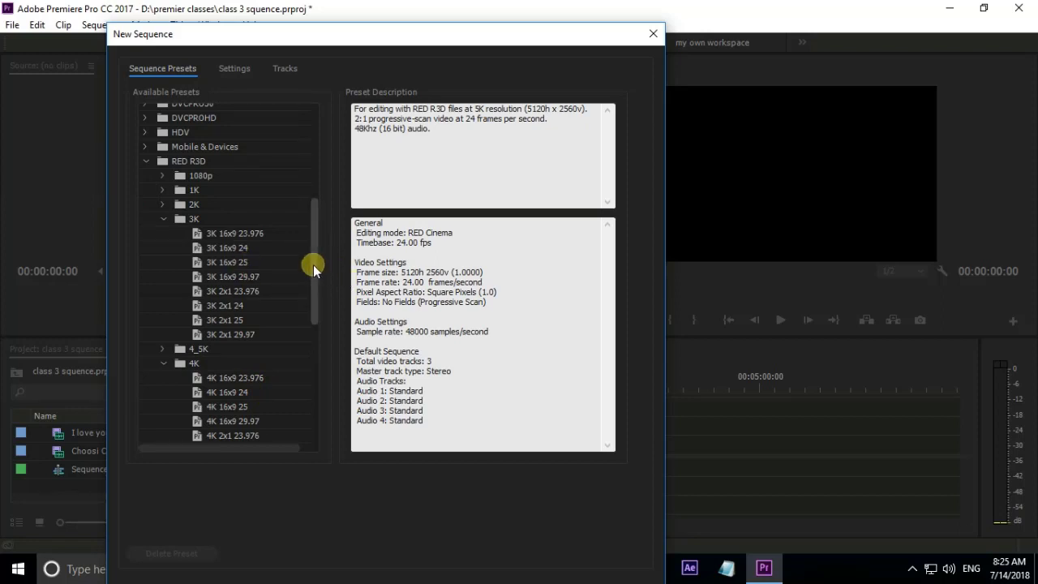
{"action": "left_click_drag", "start_coordinate": [313, 265], "coordinate": [310, 381]}
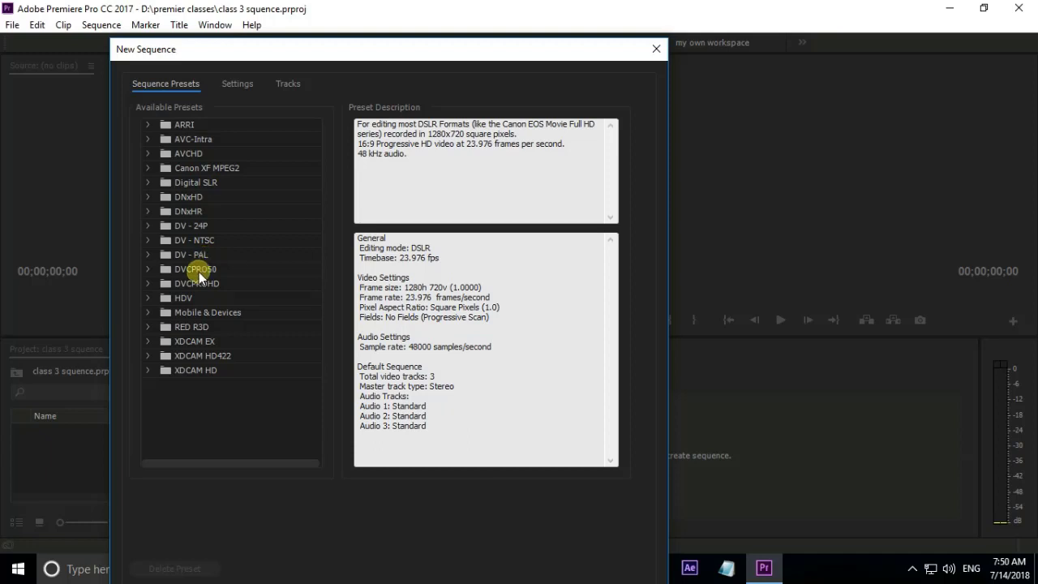
Compare the DSLR 1080p24, 1080p25 (25 fps) and 1080p30 (29.97 fps) preset frame rates.
{"action": "left_click", "coordinate": [149, 184]}
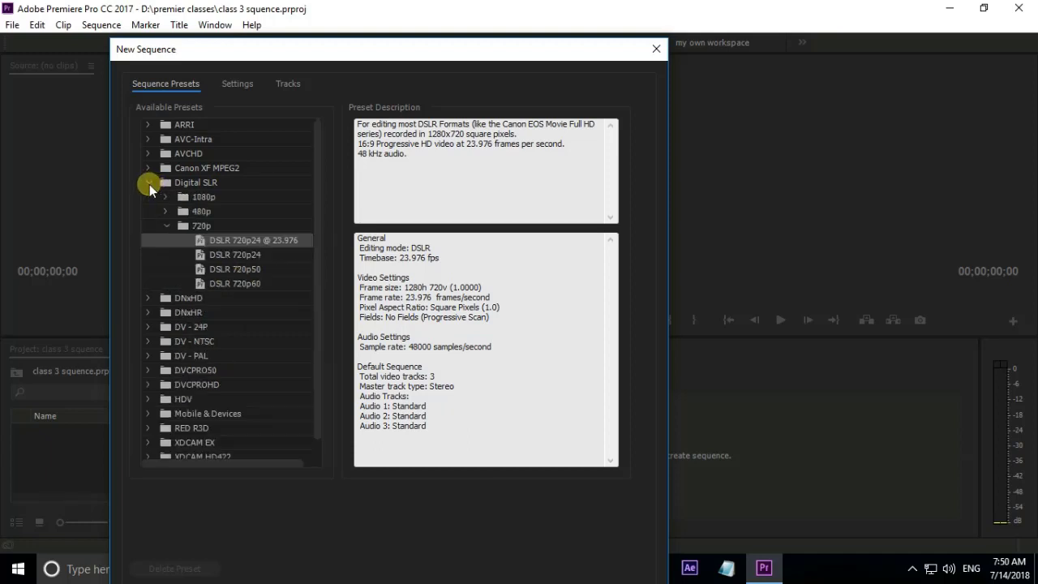
{"action": "double_click", "coordinate": [215, 199]}
{"action": "left_click", "coordinate": [237, 211]}
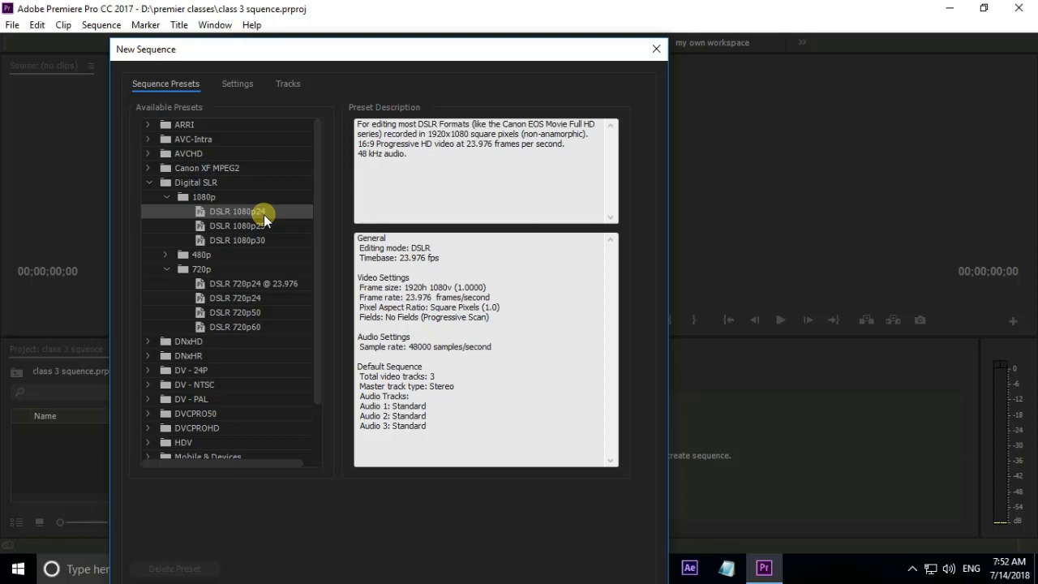
{"action": "left_click", "coordinate": [262, 227]}
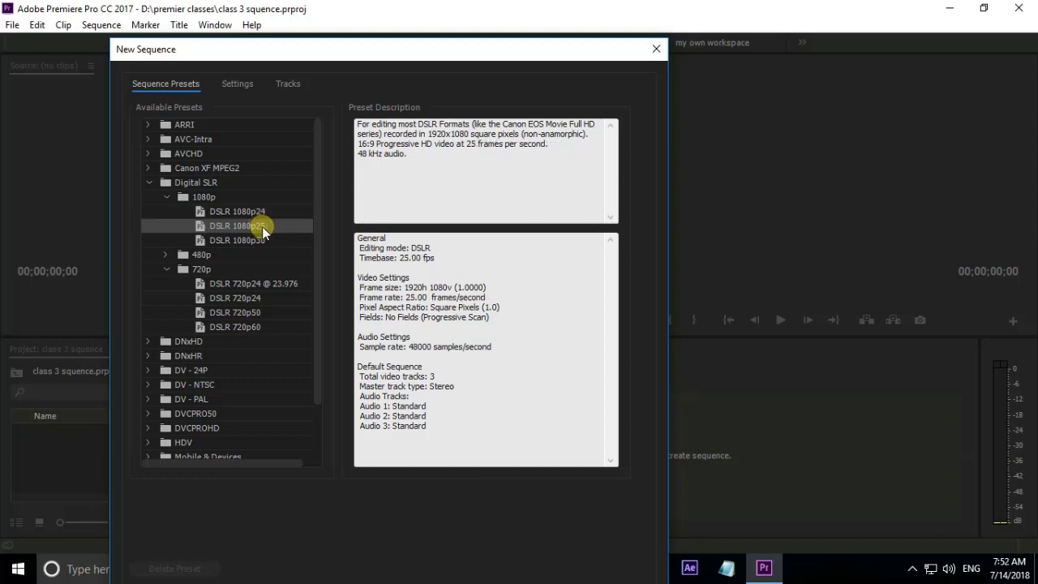
{"action": "left_click", "coordinate": [264, 239]}
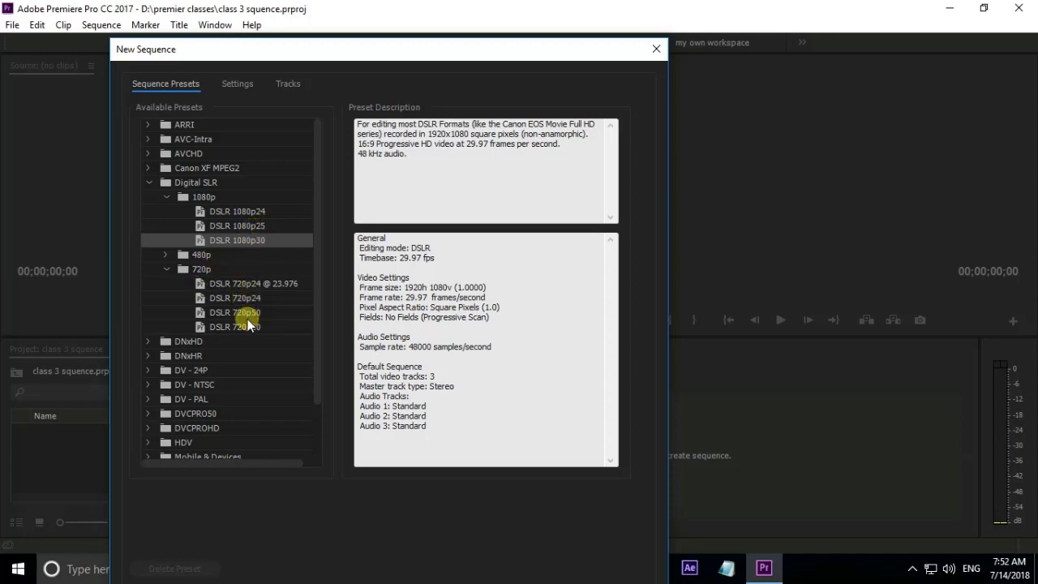
{"action": "left_click", "coordinate": [240, 226]}
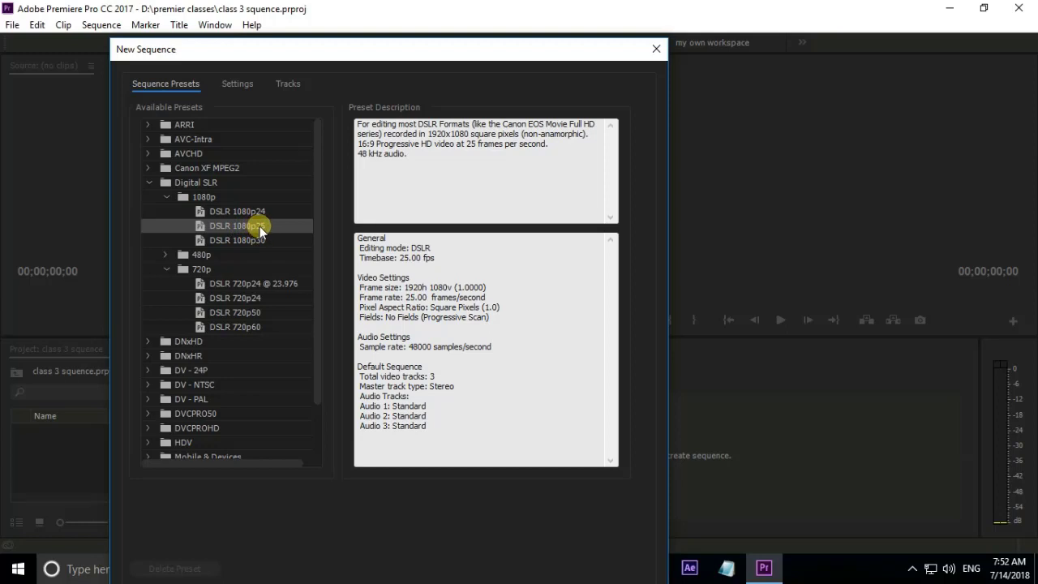
Collapse the 1080p, 720p and Digital SLR preset folders.
{"action": "left_click", "coordinate": [165, 197]}
{"action": "left_click", "coordinate": [165, 226]}
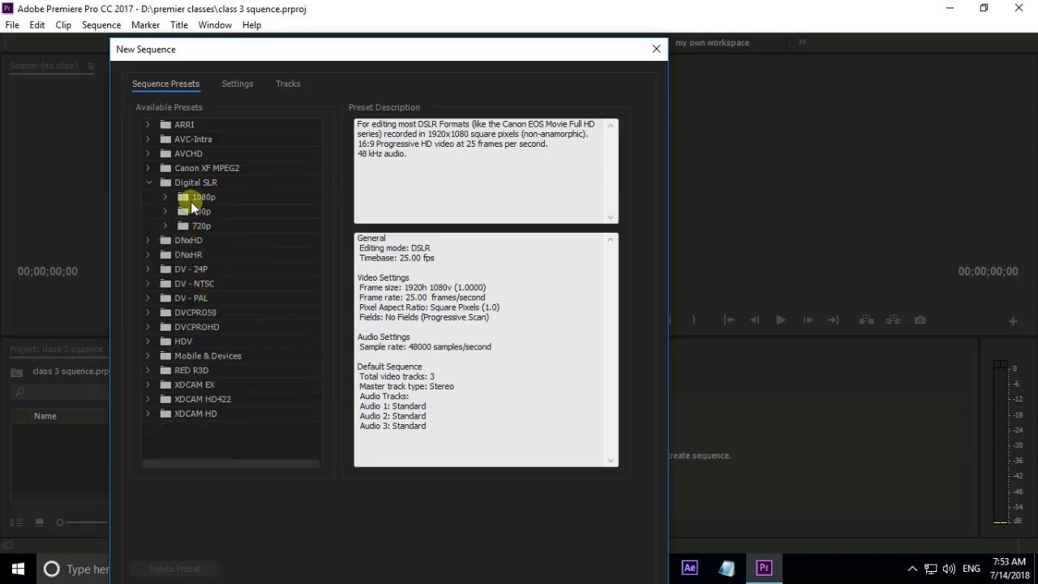
{"action": "left_click", "coordinate": [150, 183]}
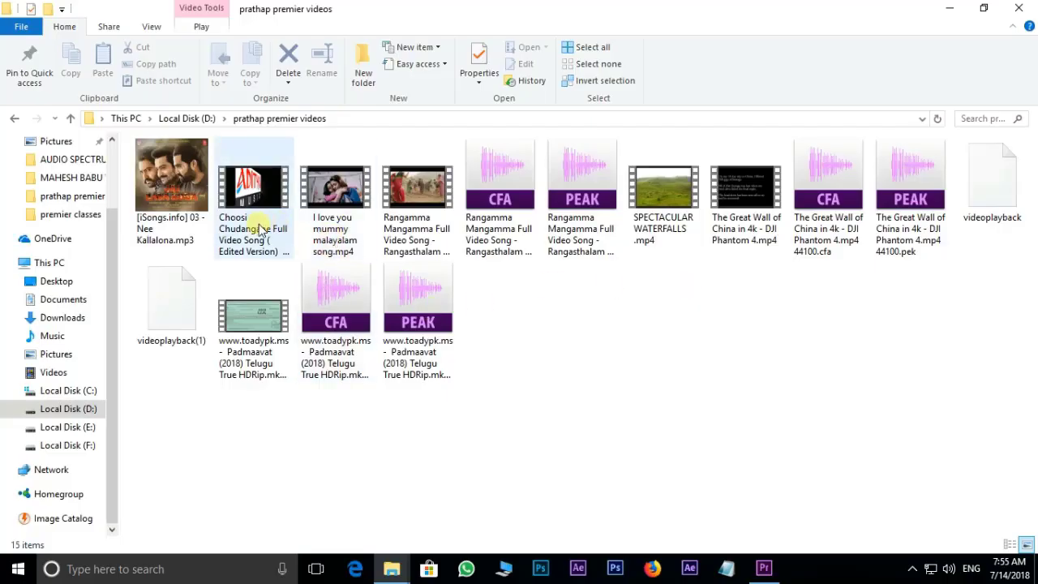
{"action": "right_click", "coordinate": [261, 230]}
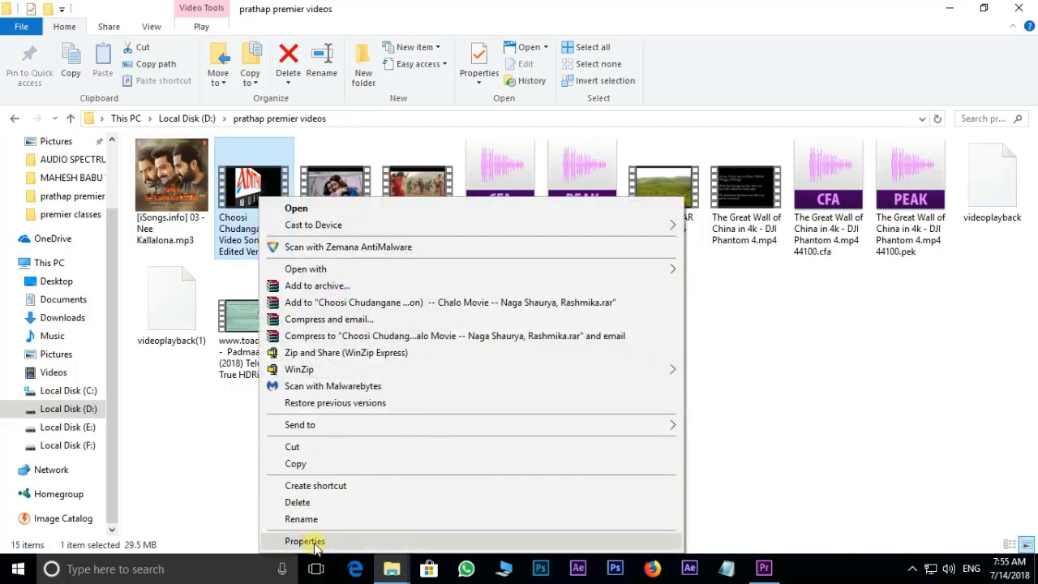
{"action": "left_click", "coordinate": [320, 541]}
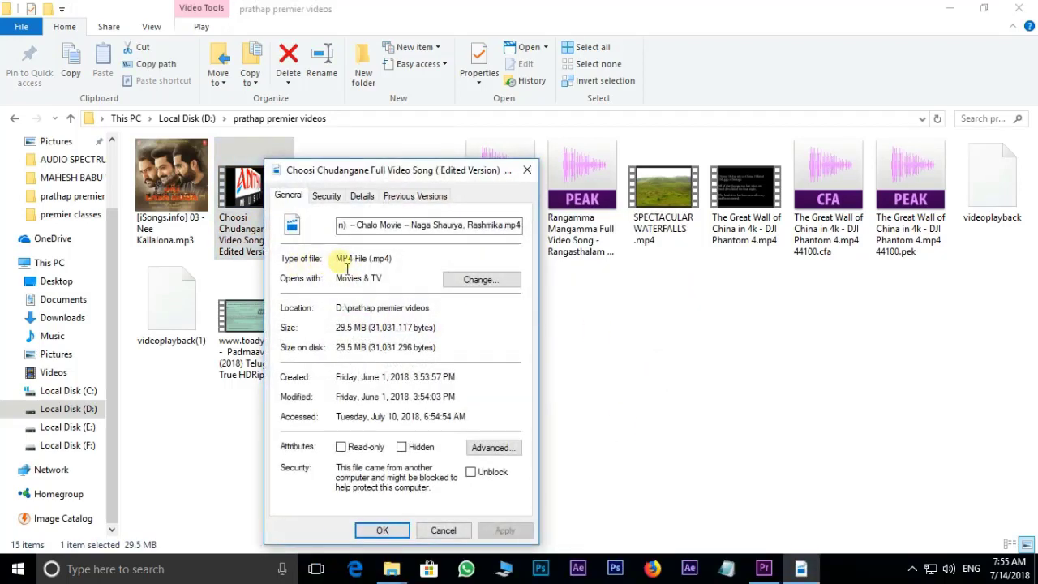
{"action": "left_click_drag", "start_coordinate": [338, 258], "coordinate": [369, 260]}
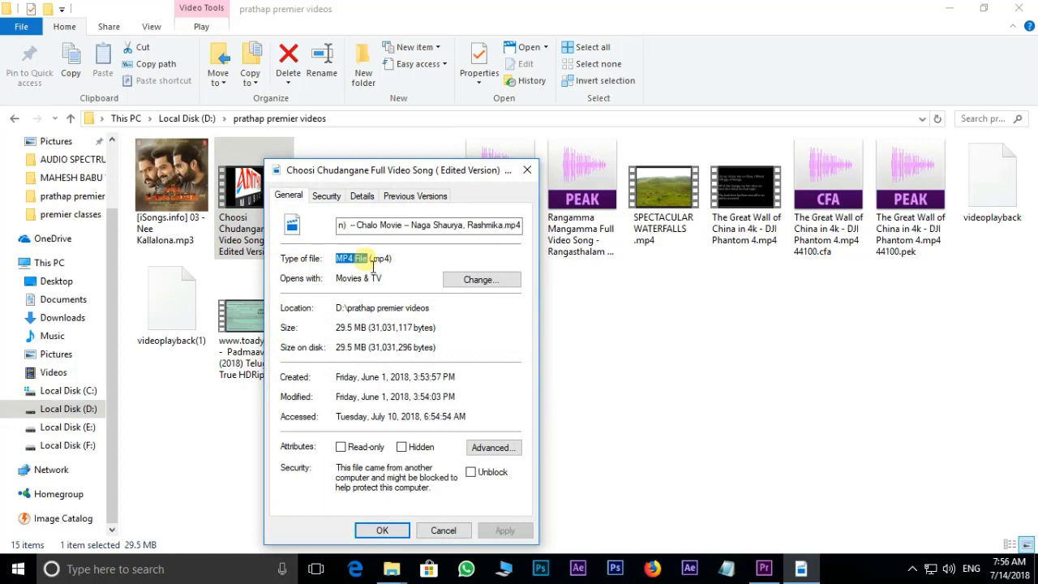
{"action": "left_click", "coordinate": [363, 201]}
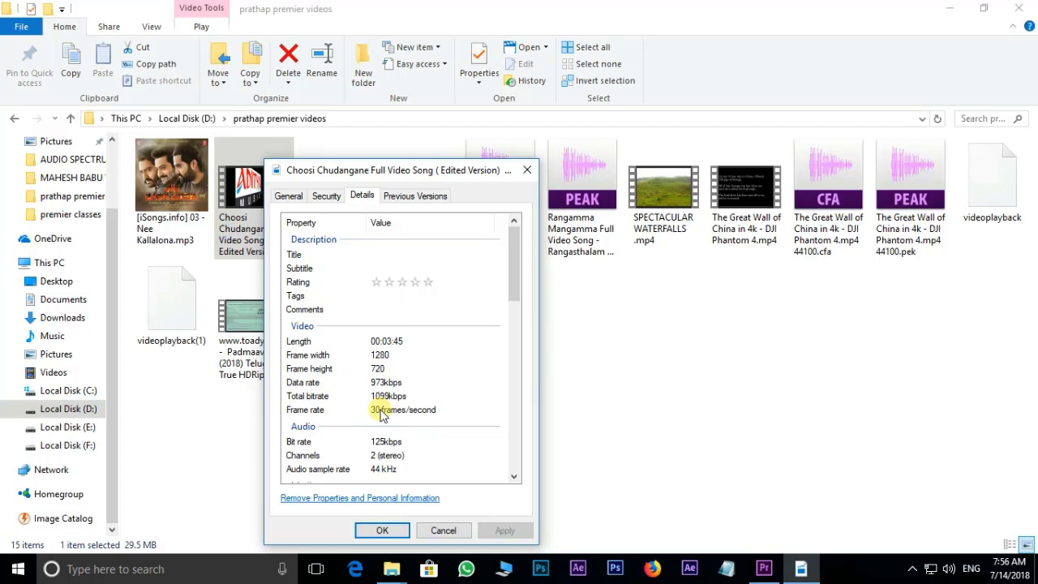
{"action": "left_click", "coordinate": [527, 169]}
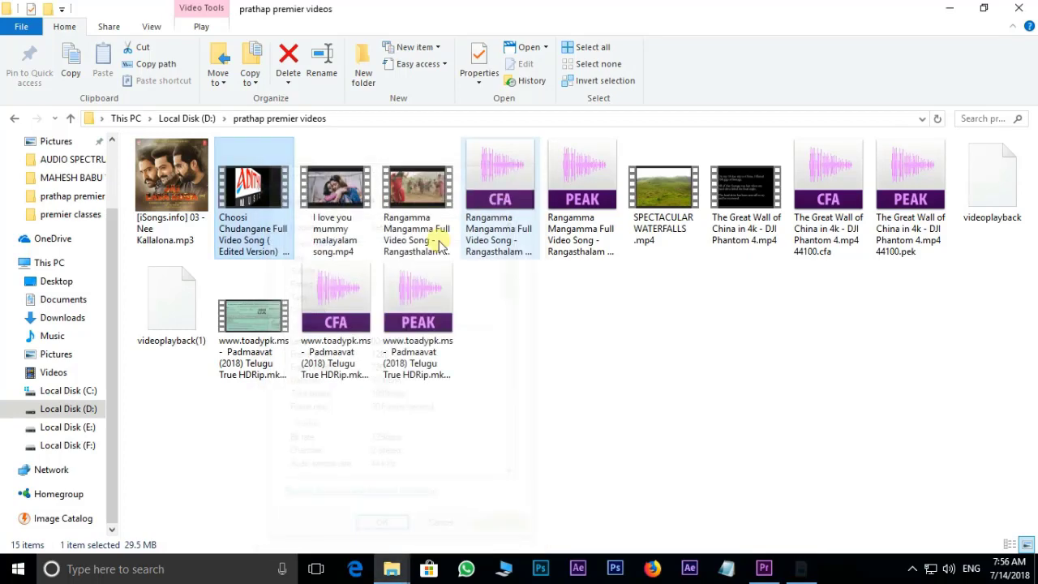
Review the frame rate and audio details in I love you mummy malayalam song.mp4's Properties.
{"action": "right_click", "coordinate": [340, 258]}
{"action": "left_click", "coordinate": [384, 542]}
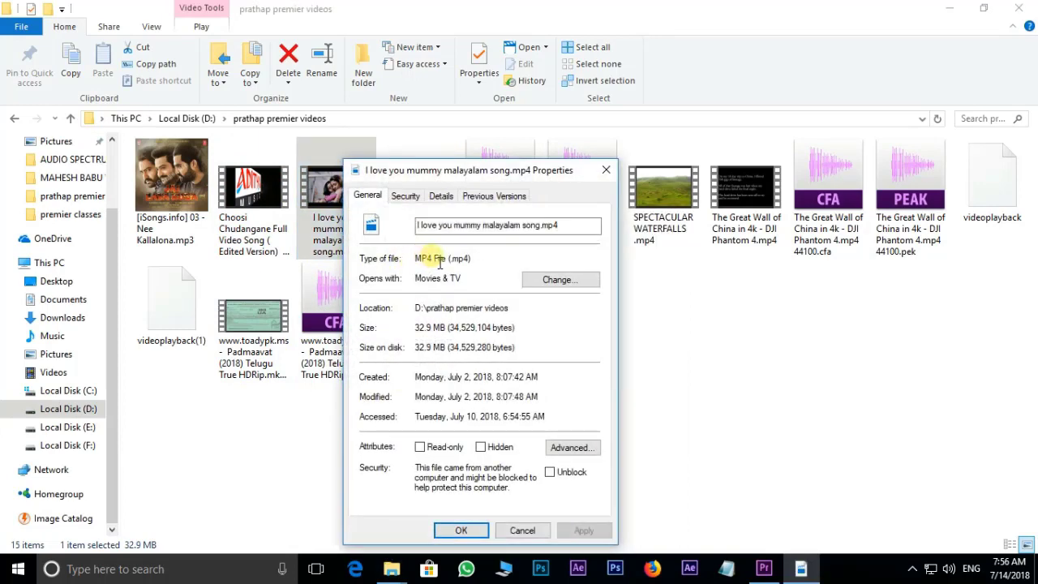
{"action": "left_click", "coordinate": [440, 197]}
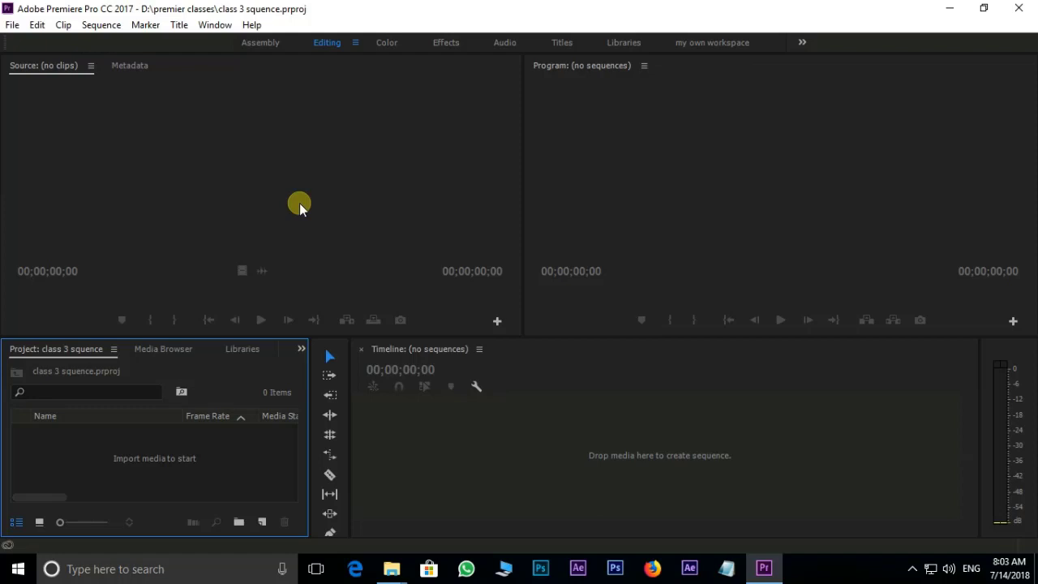
Import the I love you mummy song and Choosi Chudangane MP4 clips into the project.
{"action": "left_click", "coordinate": [13, 24]}
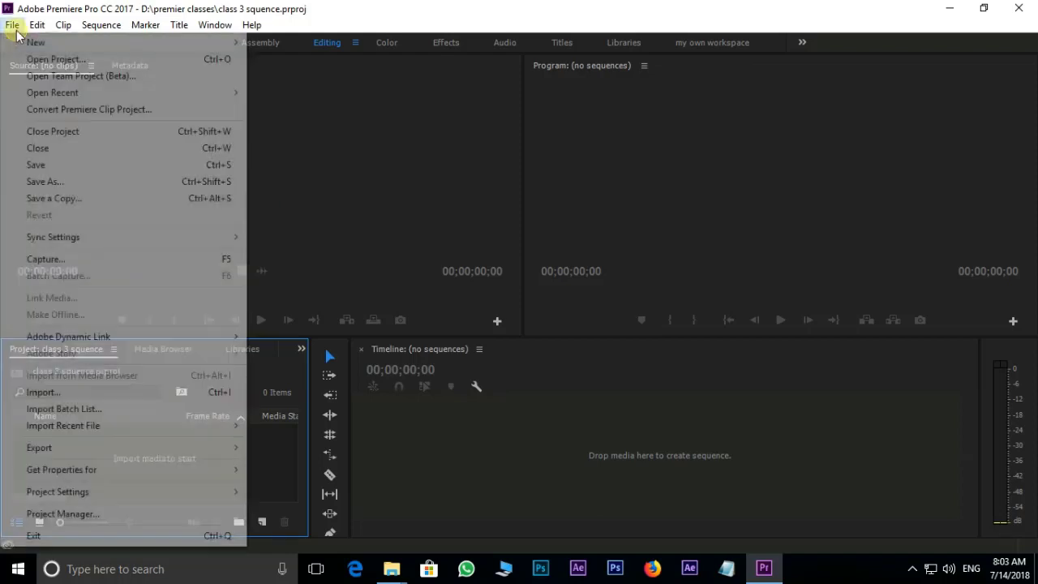
{"action": "left_click", "coordinate": [416, 225]}
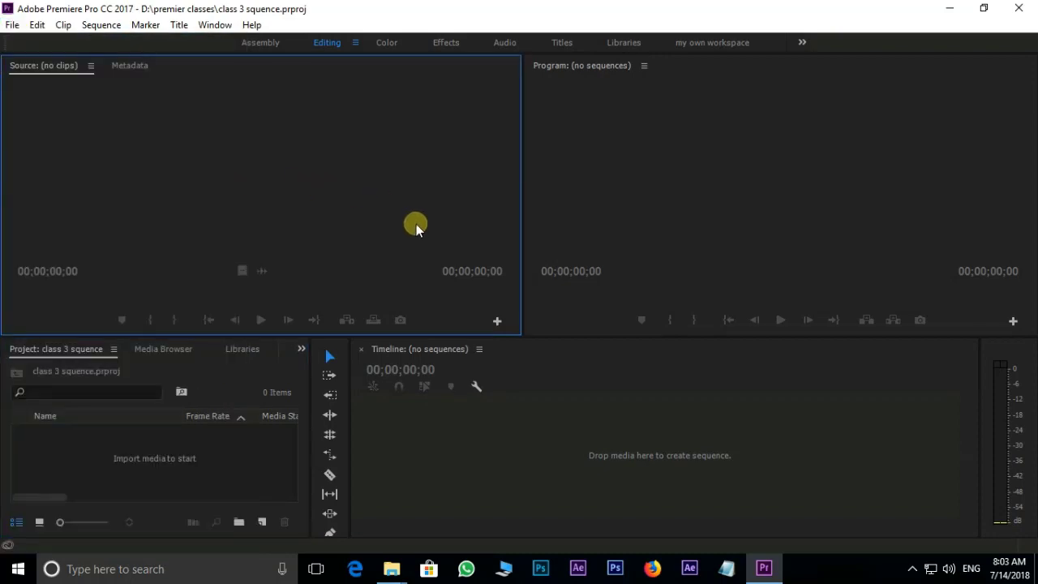
{"action": "double_click", "coordinate": [236, 475]}
{"action": "left_click", "coordinate": [363, 170]}
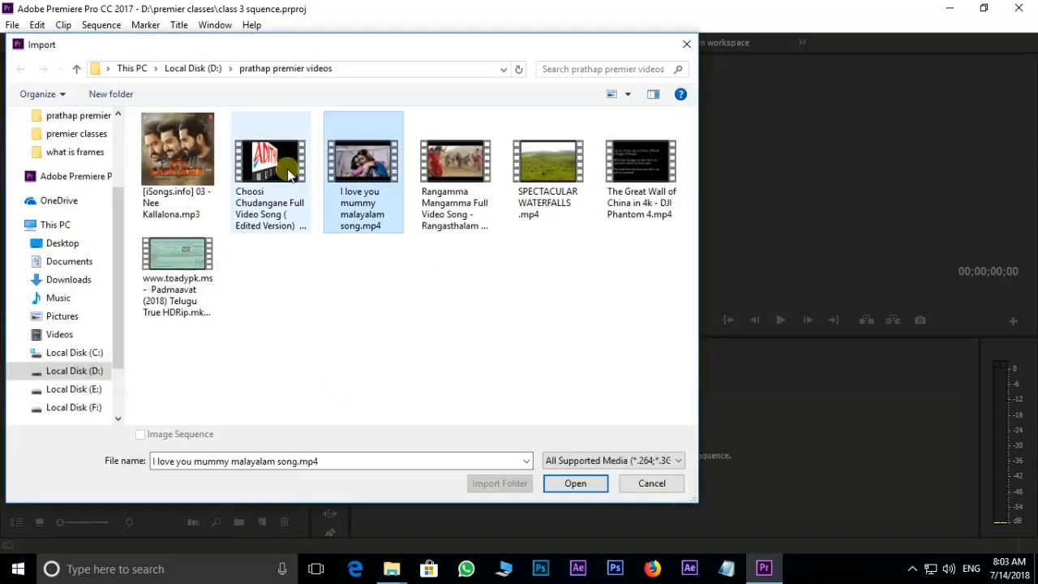
{"action": "left_click", "coordinate": [285, 173], "text": "ctrl"}
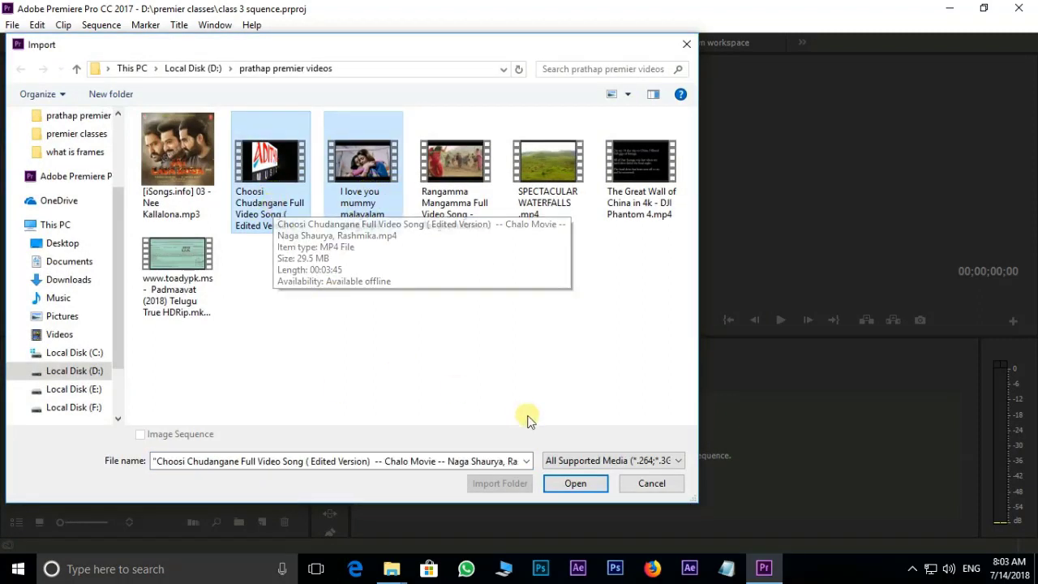
{"action": "left_click", "coordinate": [570, 482]}
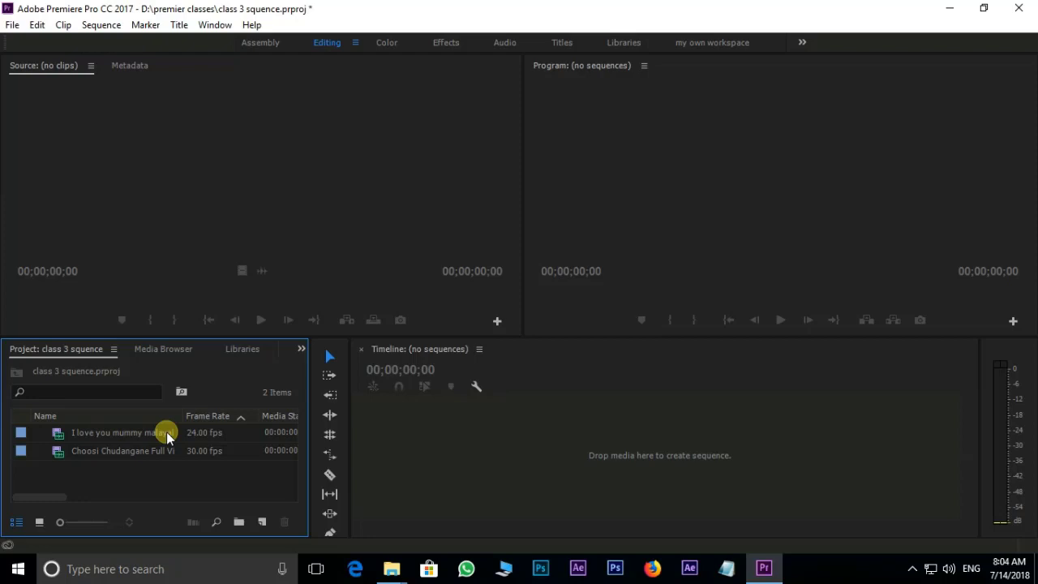
{"action": "left_click", "coordinate": [166, 432]}
{"action": "left_click", "coordinate": [276, 347]}
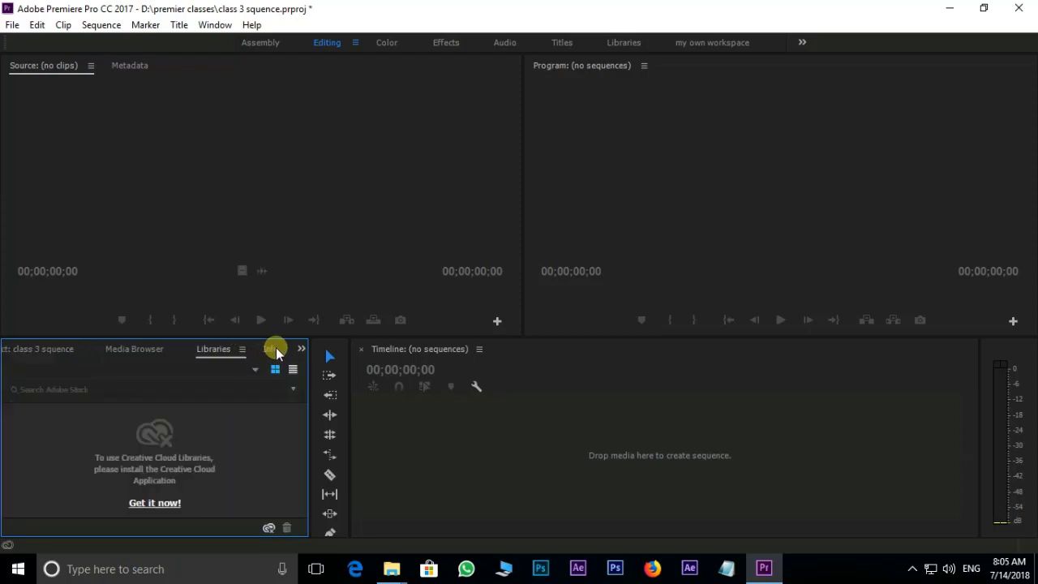
{"action": "left_click", "coordinate": [264, 354]}
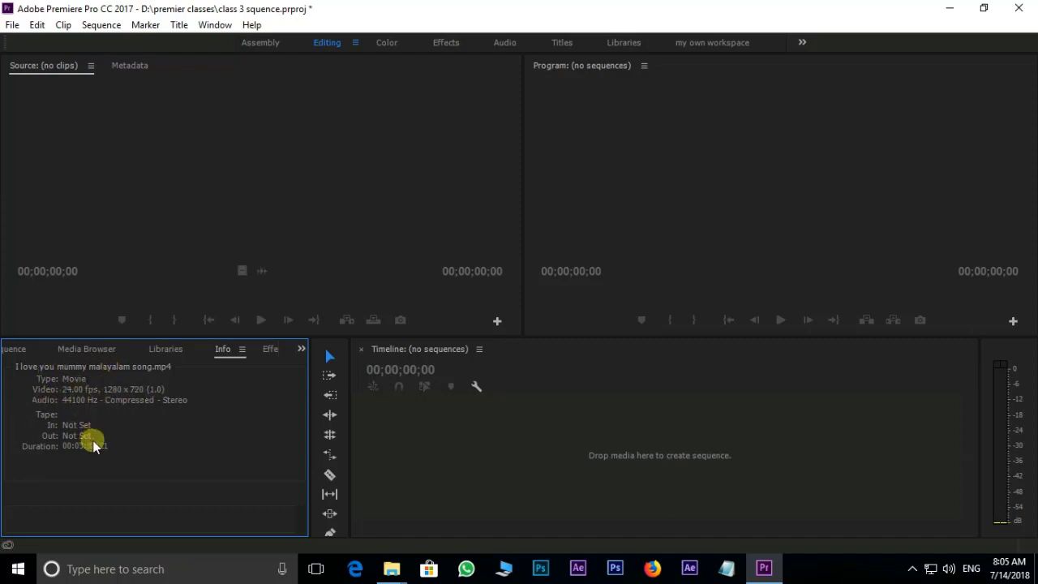
{"action": "key", "text": "shift+1"}
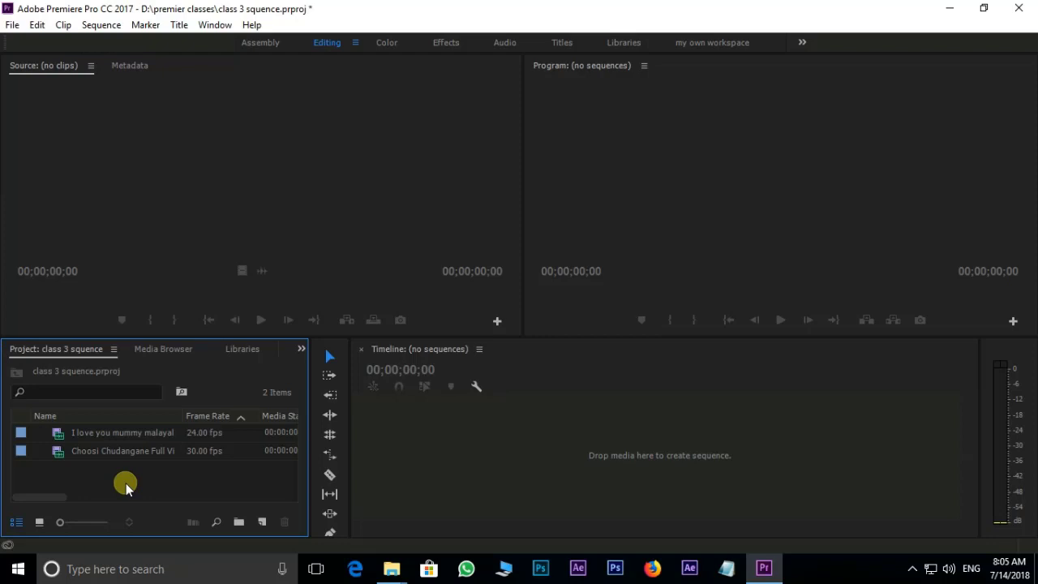
{"action": "right_click", "coordinate": [143, 433]}
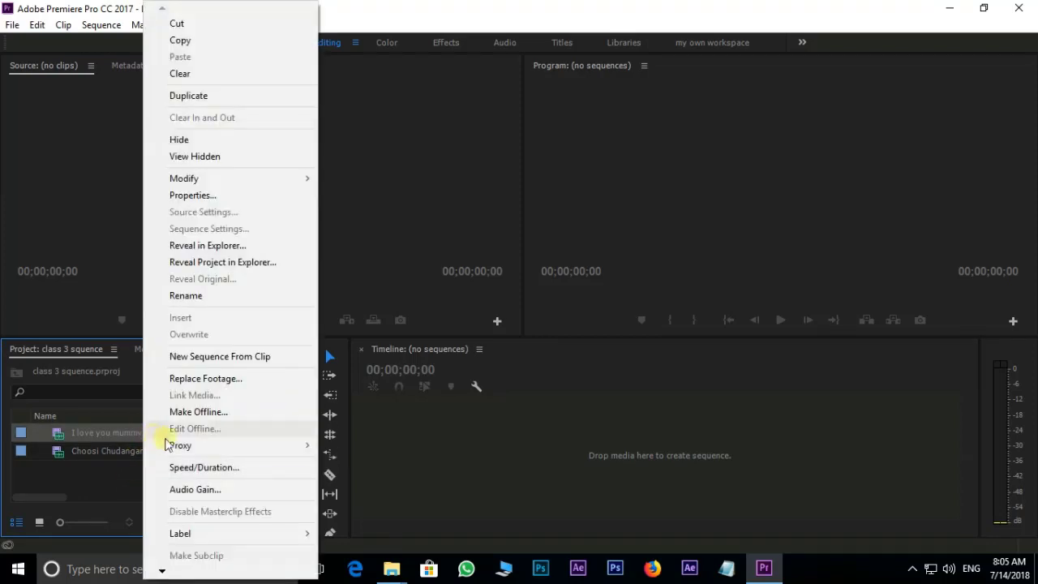
{"action": "left_click", "coordinate": [217, 197]}
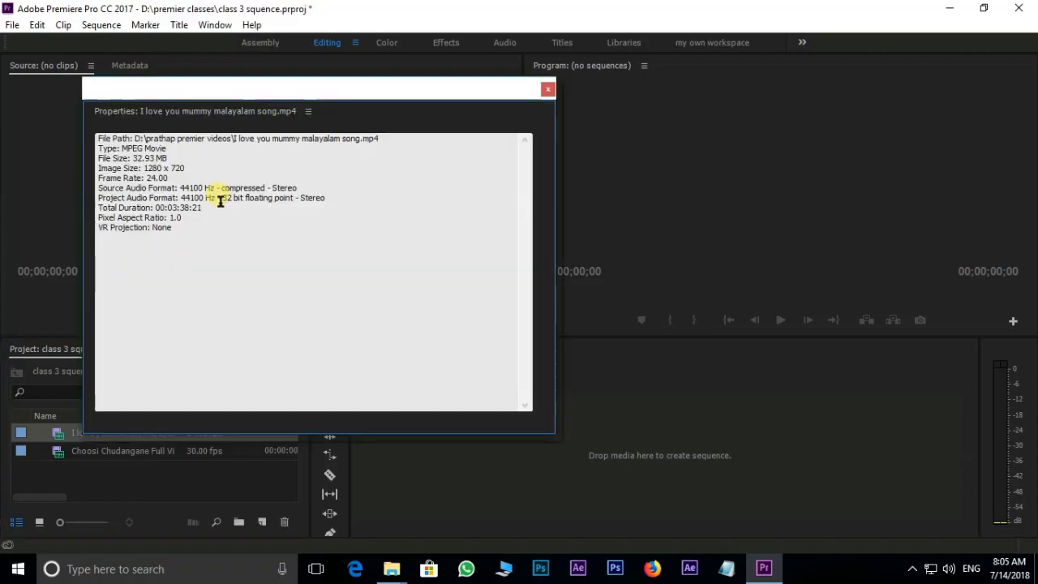
{"action": "left_click_drag", "start_coordinate": [166, 149], "coordinate": [169, 179]}
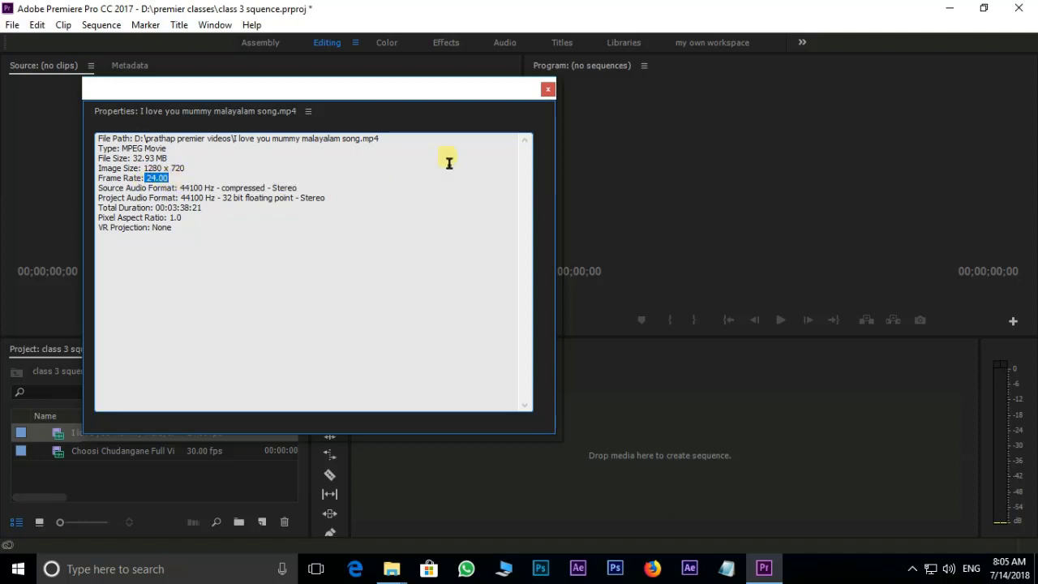
{"action": "left_click", "coordinate": [547, 90]}
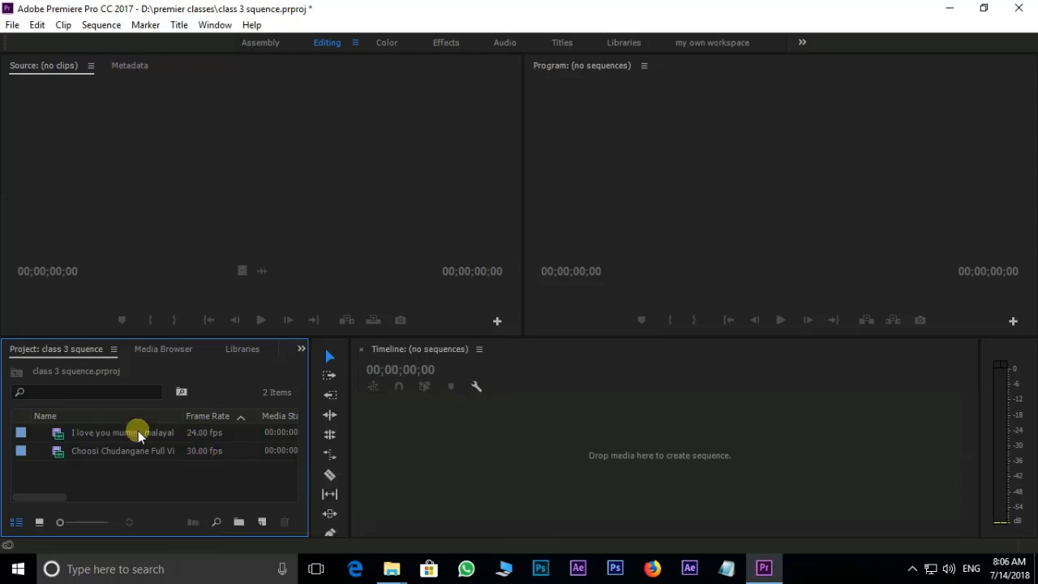
Build a sequence from the 24 fps song clip, append the 30 fps Choosi clip, open Export Settings.
{"action": "left_click_drag", "start_coordinate": [138, 431], "coordinate": [458, 451]}
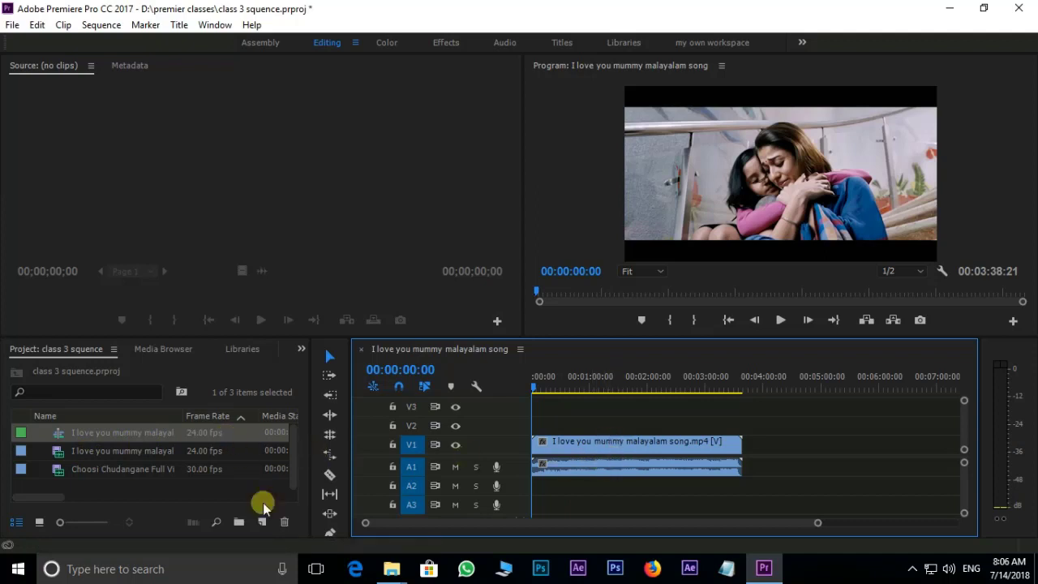
{"action": "double_click", "coordinate": [102, 470]}
{"action": "left_click_drag", "start_coordinate": [102, 469], "coordinate": [764, 454]}
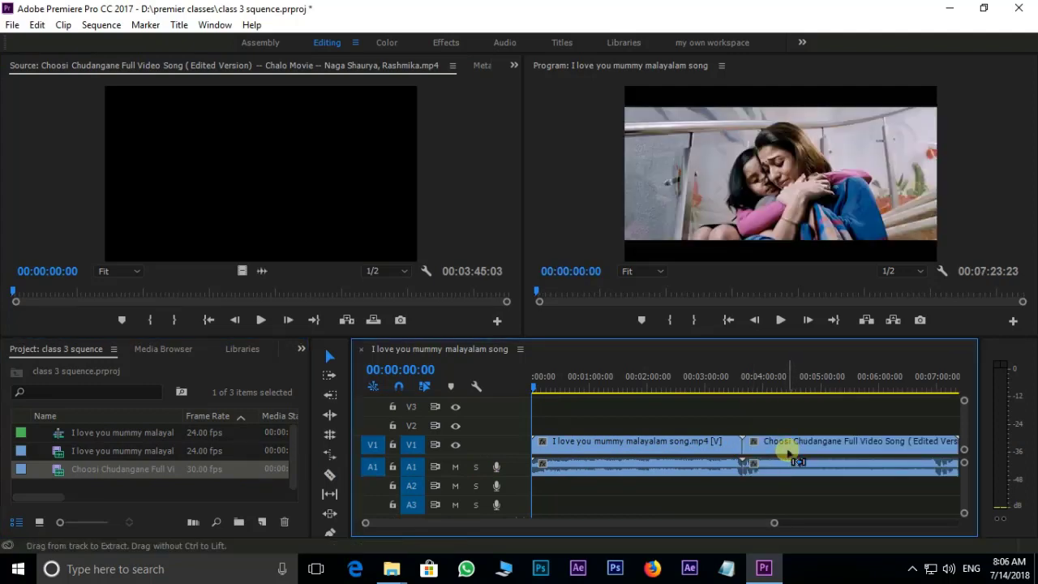
{"action": "key", "text": "ctrl+m"}
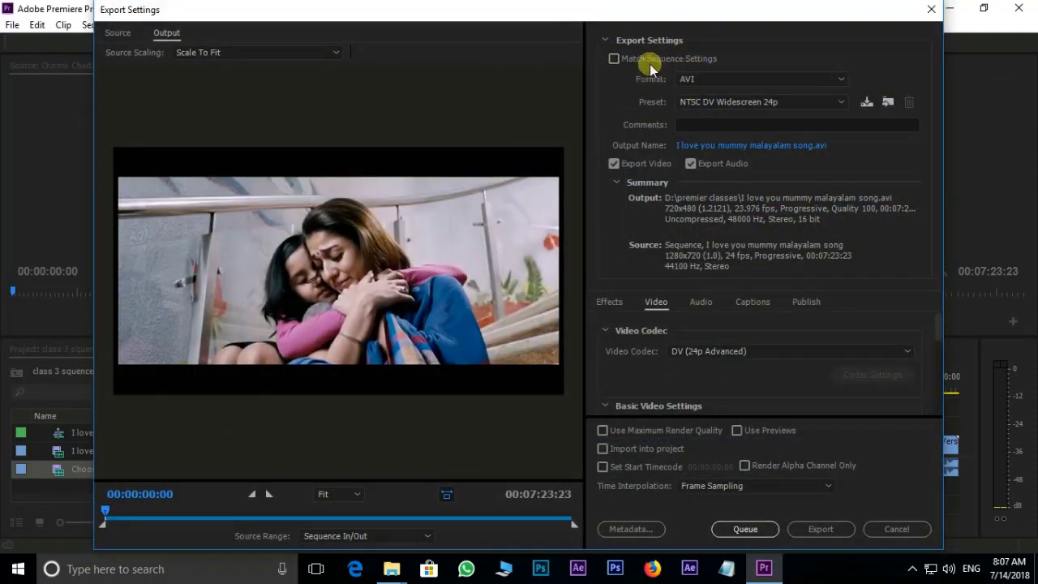
Match the export to the sequence, confirm 1280x720 at 24 fps, then close Export Settings.
{"action": "left_click", "coordinate": [614, 58]}
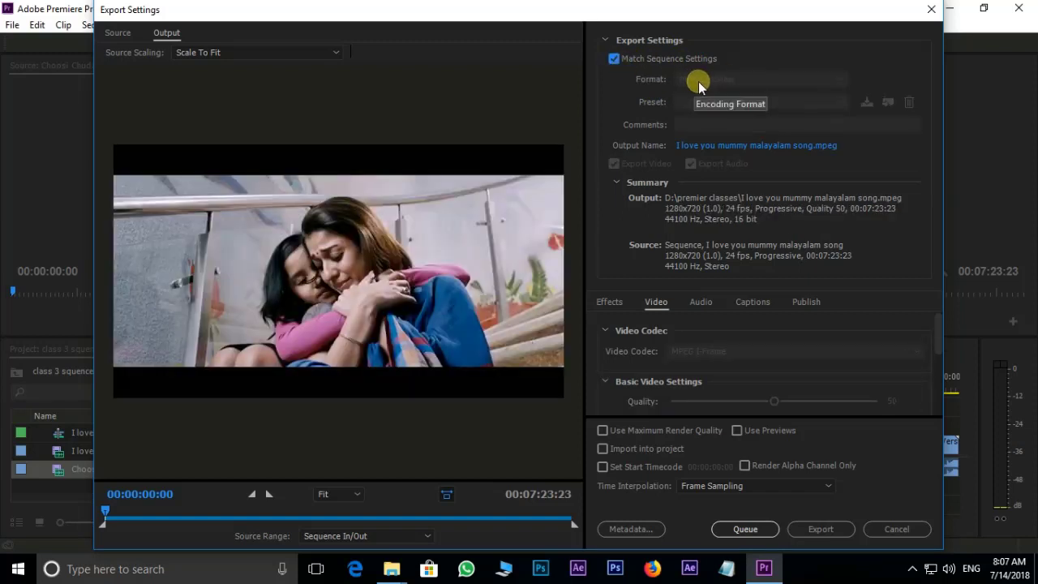
{"action": "scroll", "coordinate": [934, 364], "scroll_direction": "down", "scroll_amount": 2}
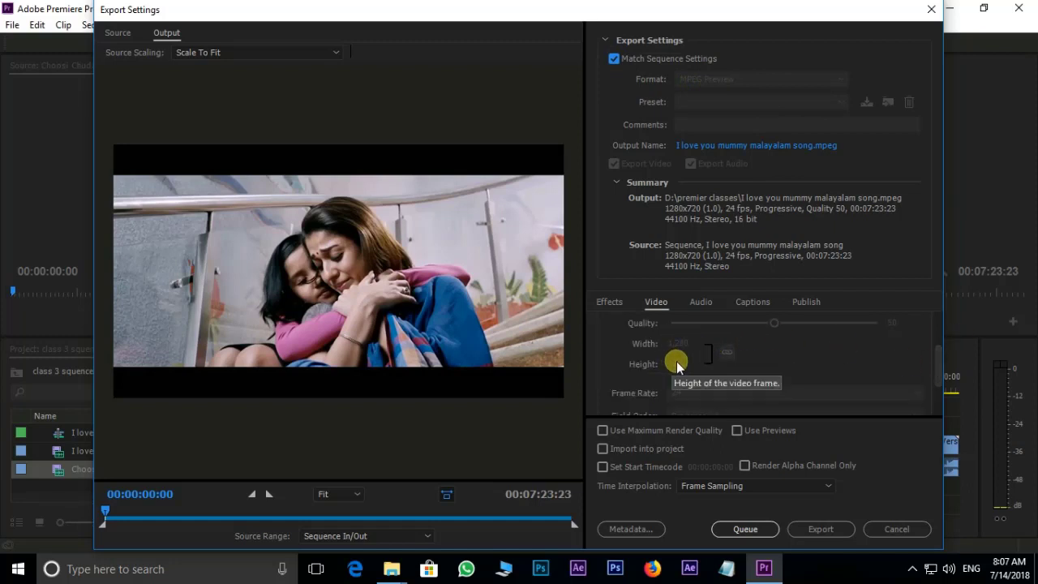
{"action": "scroll", "coordinate": [677, 361], "scroll_direction": "down", "scroll_amount": 1}
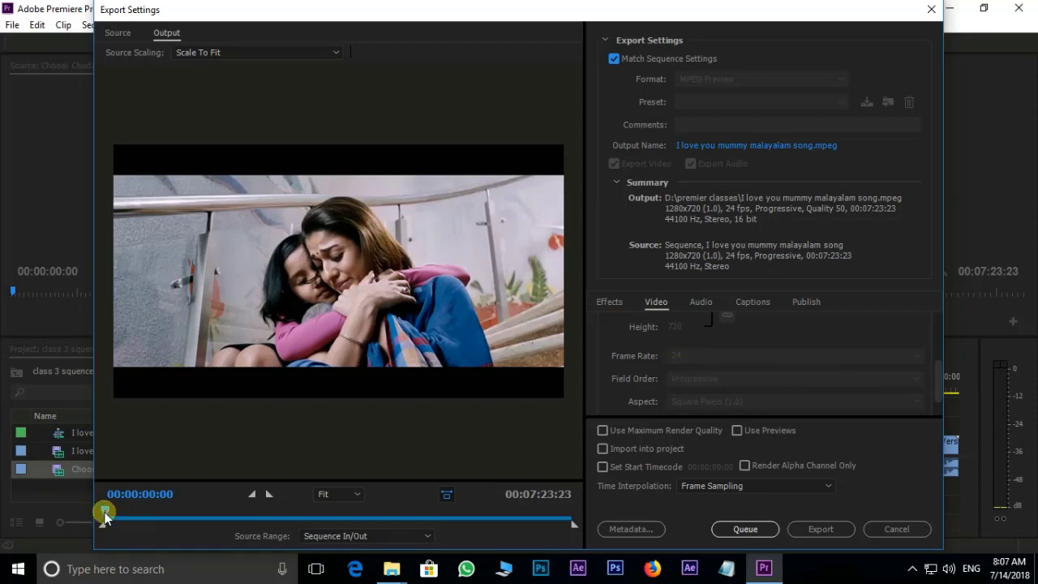
{"action": "left_click_drag", "start_coordinate": [103, 514], "coordinate": [146, 527]}
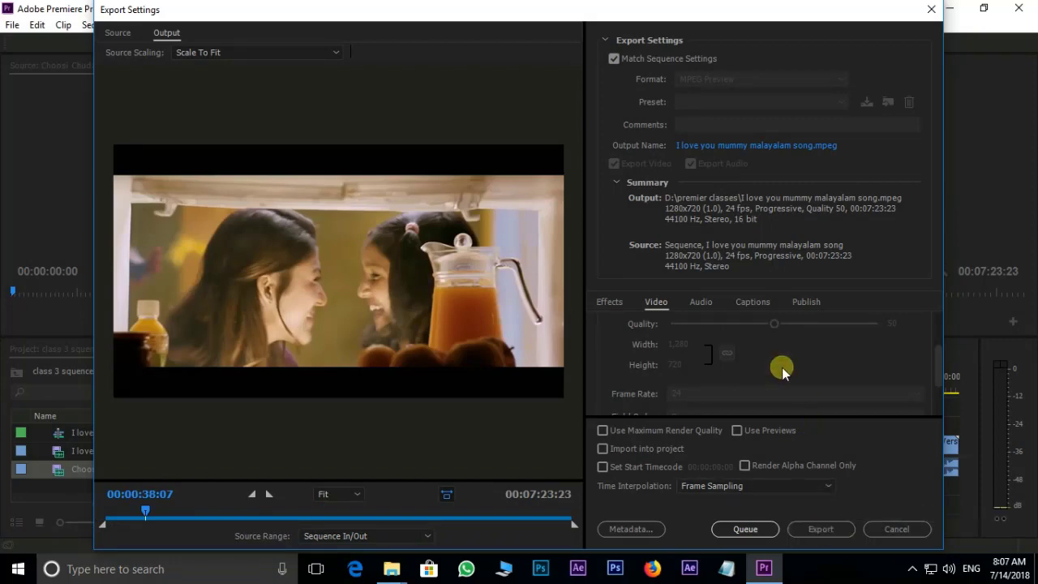
{"action": "left_click", "coordinate": [931, 9]}
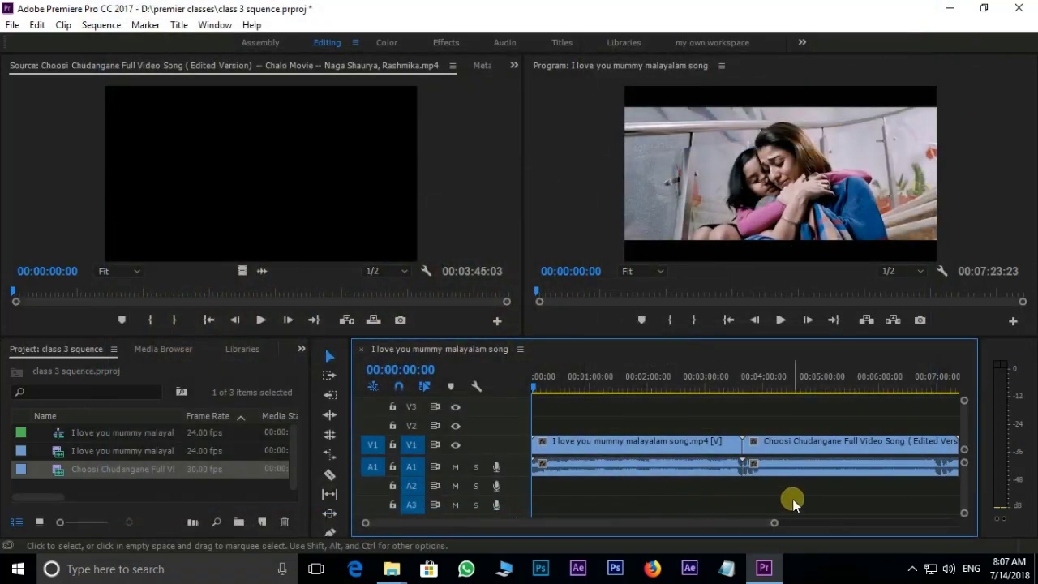
Rebuild the sequence from the 30 fps Choosi clip, append the I love you mummy clip, open Export Settings.
{"action": "key", "text": "ctrl+z"}
{"action": "key", "text": "ctrl+z"}
{"action": "key", "text": "ctrl+z"}
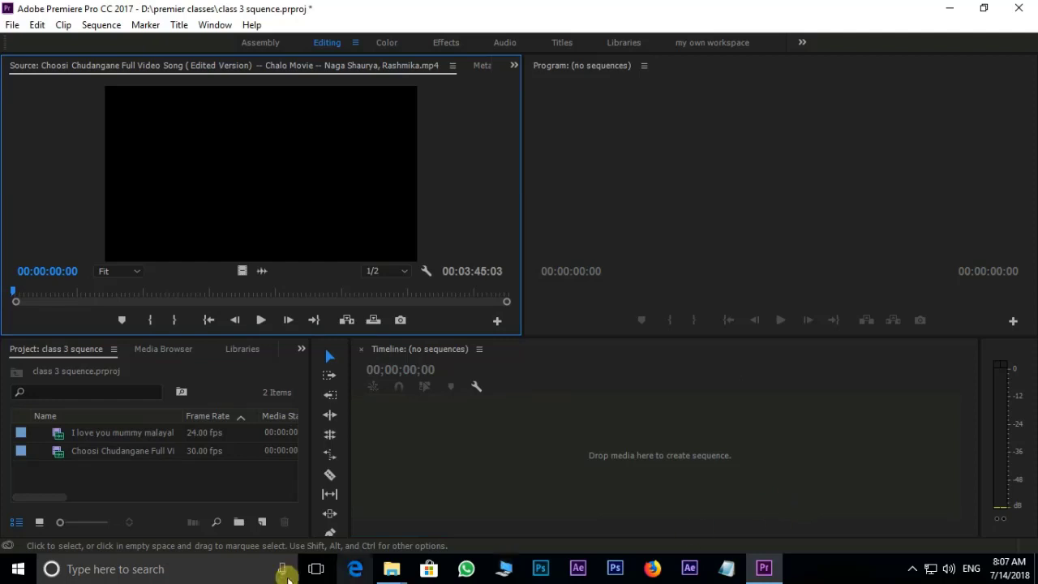
{"action": "left_click", "coordinate": [165, 480]}
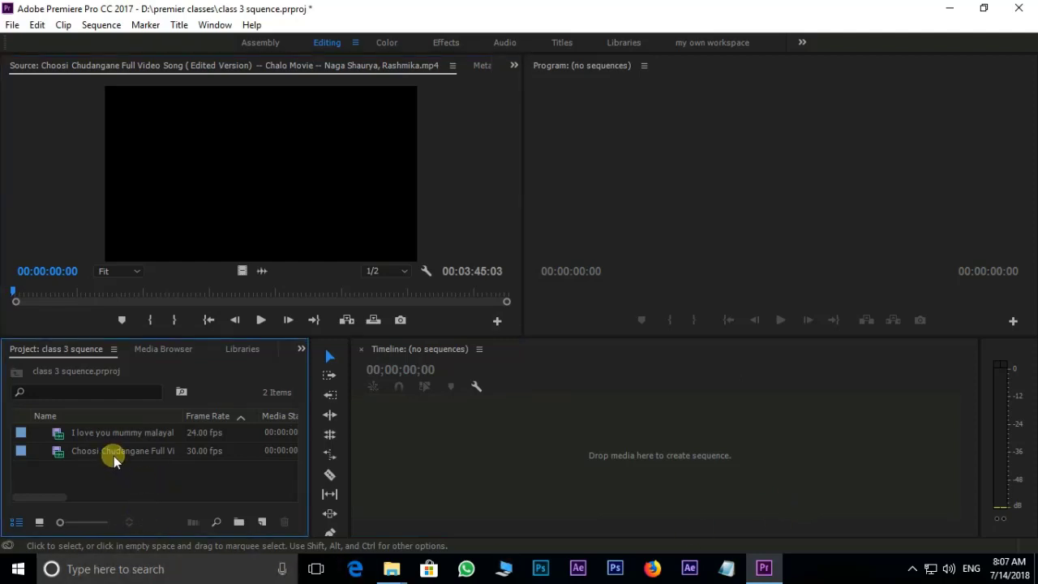
{"action": "left_click_drag", "start_coordinate": [113, 451], "coordinate": [466, 461]}
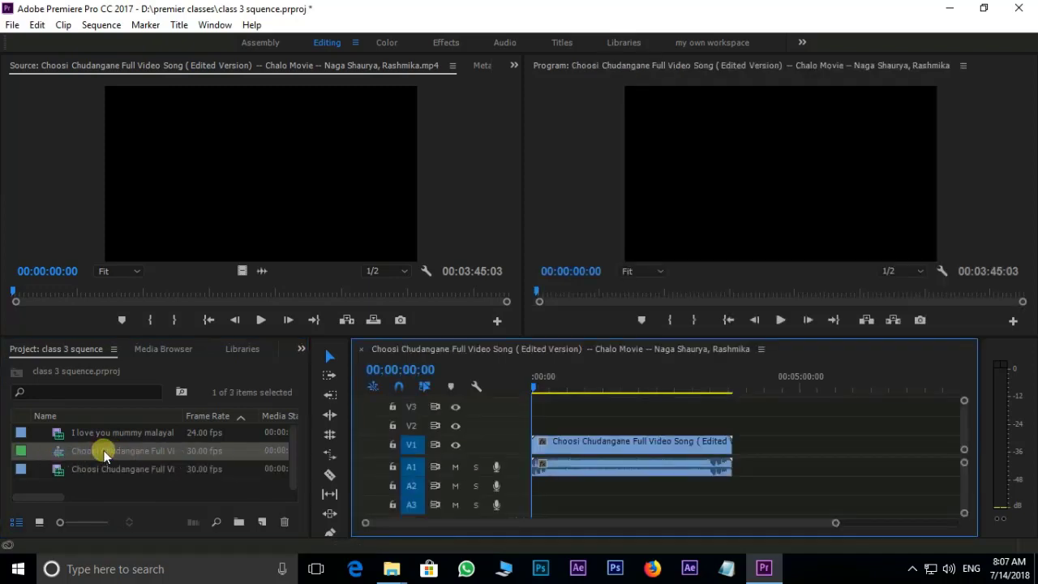
{"action": "left_click_drag", "start_coordinate": [112, 434], "coordinate": [736, 465]}
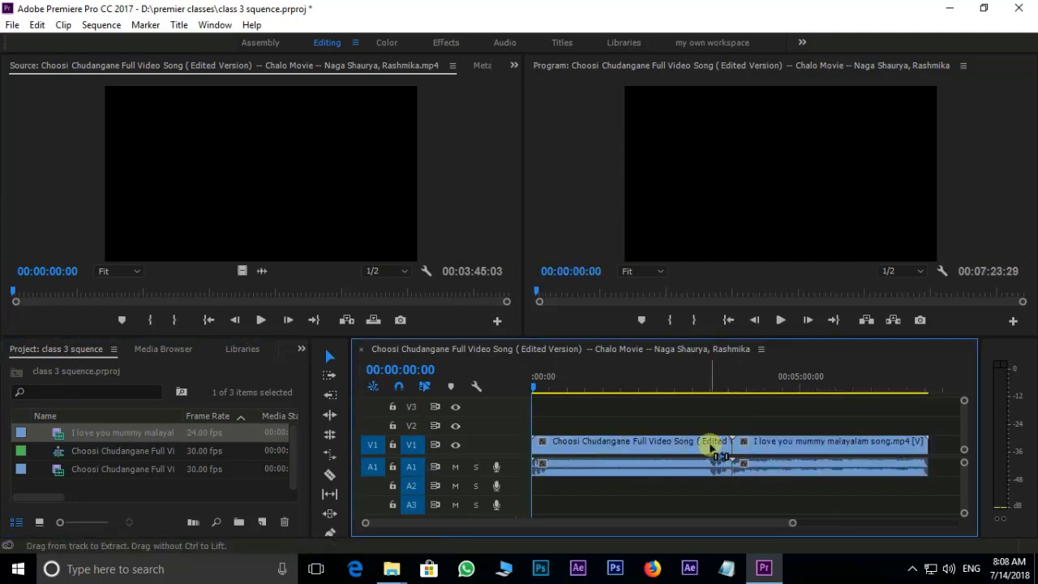
{"action": "key", "text": "ctrl+m"}
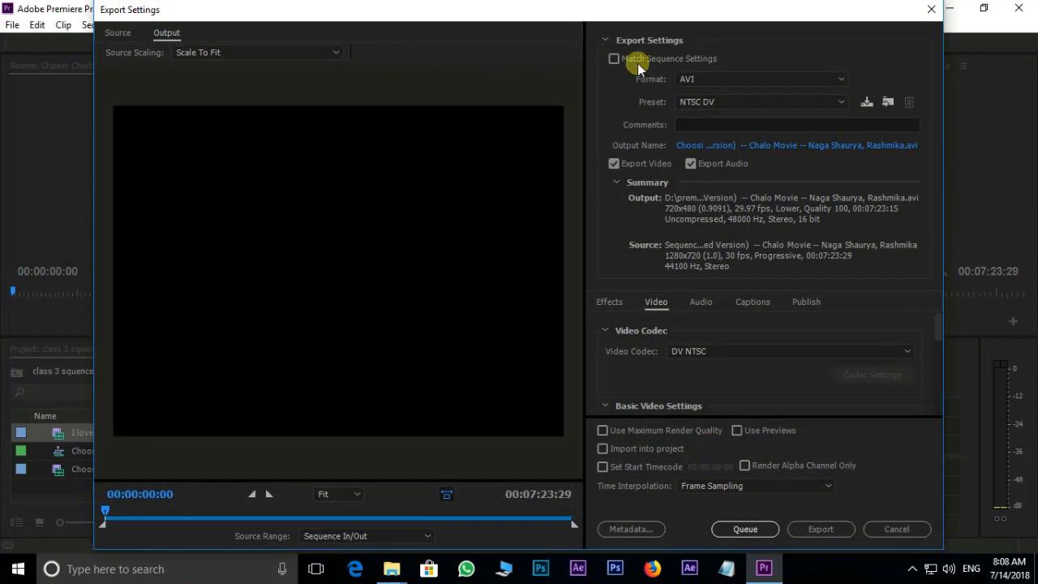
Match the export to the sequence, confirm 1280x720 at 30 fps, then close Export Settings.
{"action": "left_click", "coordinate": [614, 58]}
{"action": "left_click_drag", "start_coordinate": [935, 330], "coordinate": [940, 367]}
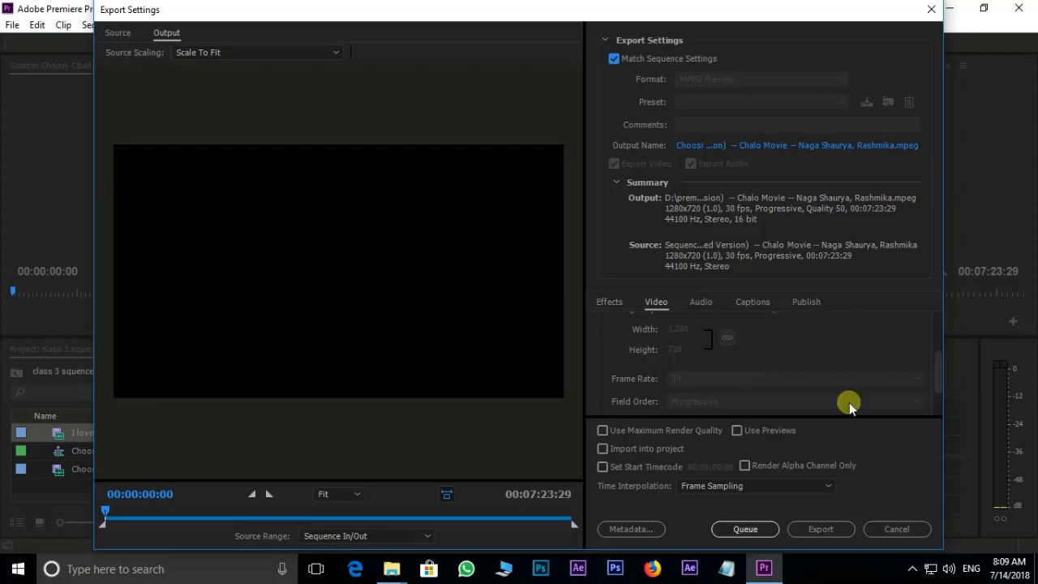
{"action": "left_click", "coordinate": [831, 533]}
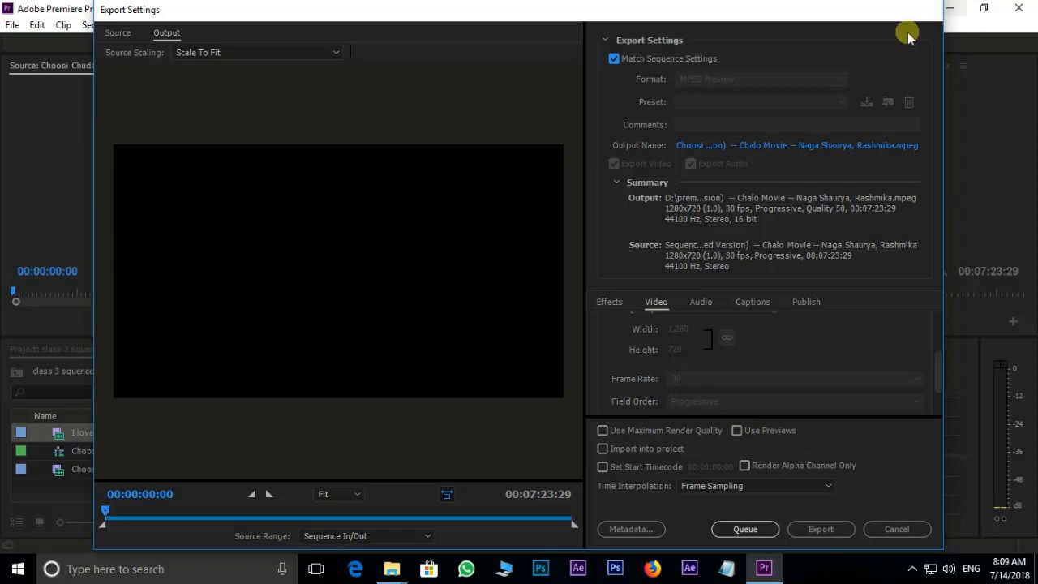
{"action": "key", "text": "Return"}
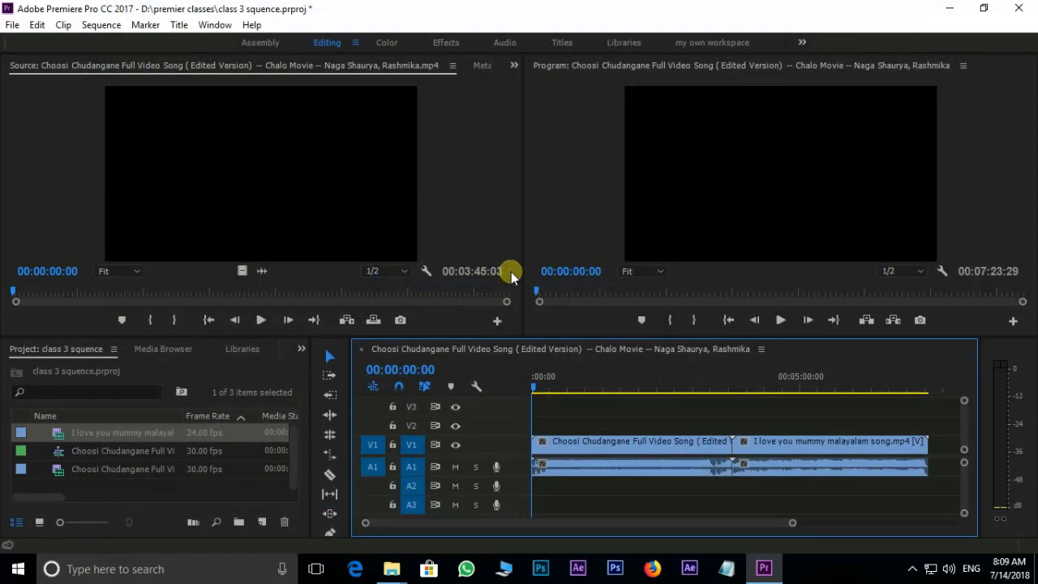
Delete all project items and create a Custom-mode sequence with a 23.976 fps timebase.
{"action": "left_click_drag", "start_coordinate": [250, 484], "coordinate": [167, 417]}
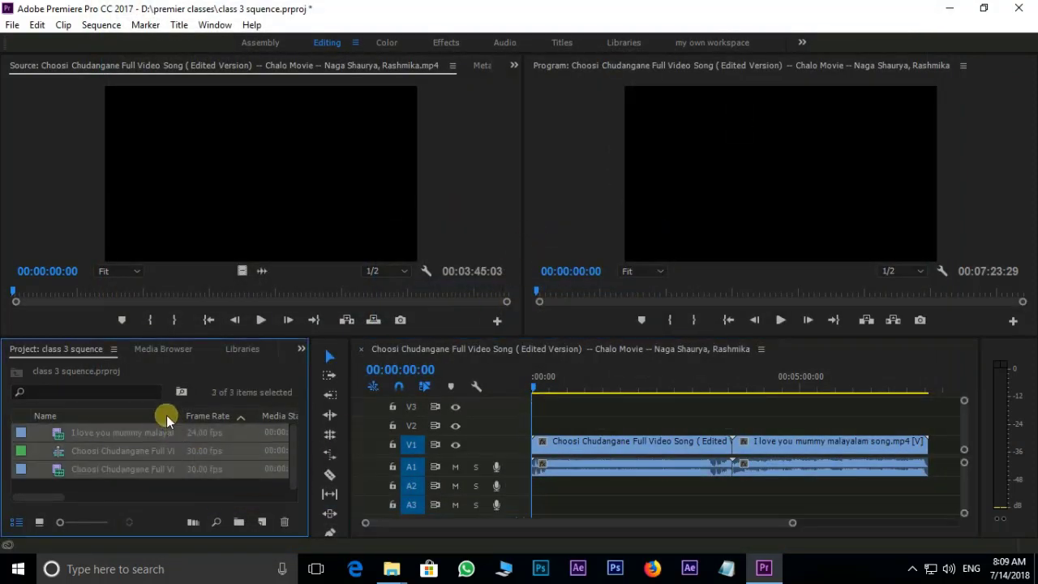
{"action": "key", "text": "Delete"}
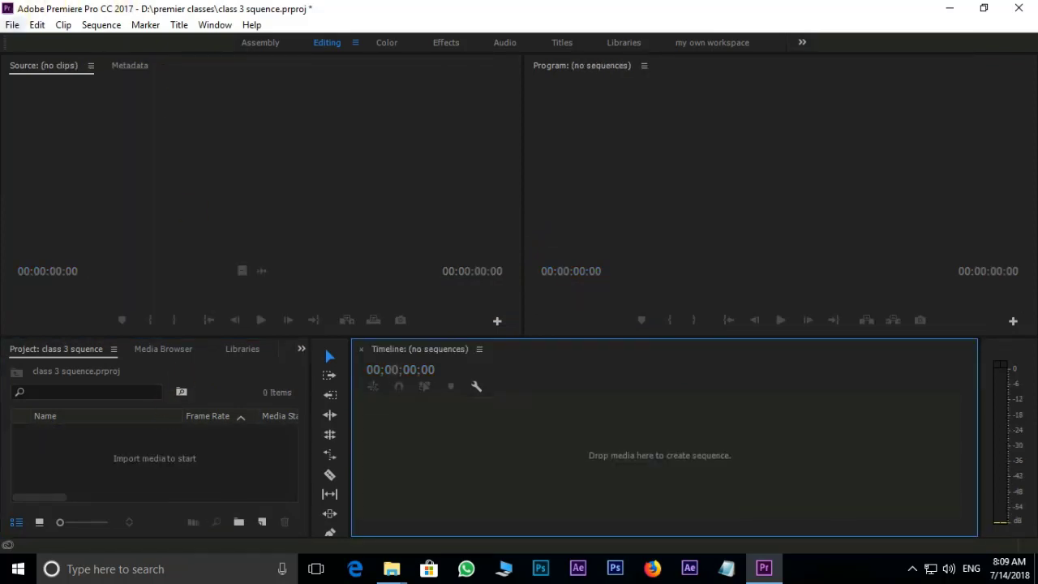
{"action": "left_click", "coordinate": [13, 24]}
{"action": "mouse_move", "coordinate": [18, 42]}
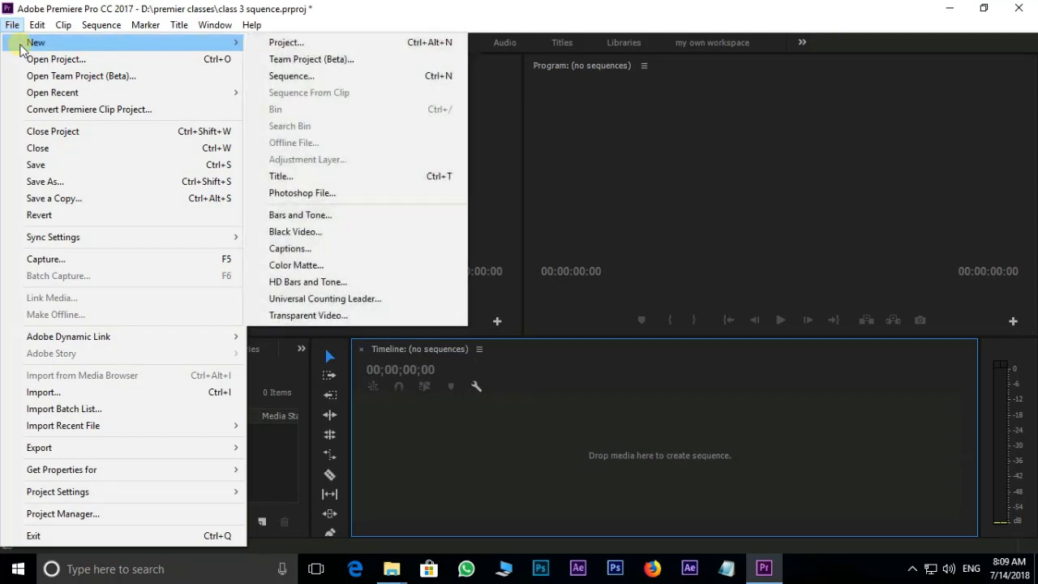
{"action": "left_click", "coordinate": [284, 76]}
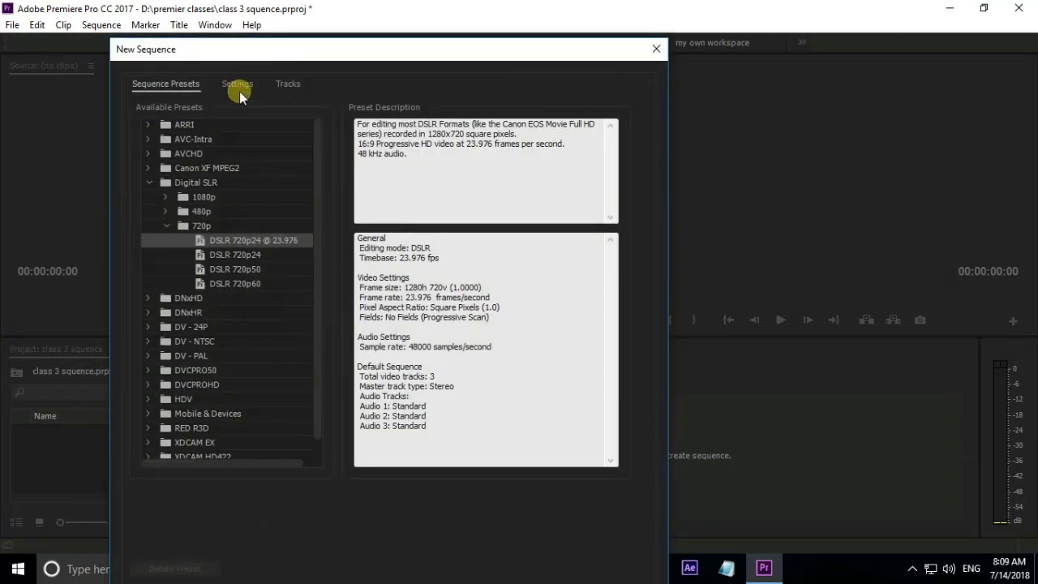
{"action": "left_click", "coordinate": [236, 84]}
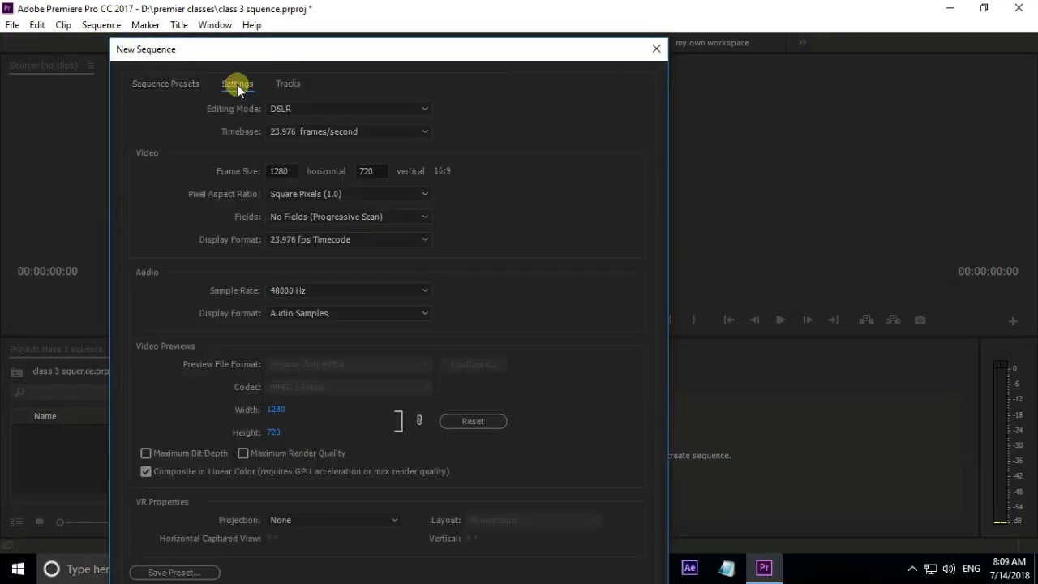
{"action": "left_click", "coordinate": [372, 112]}
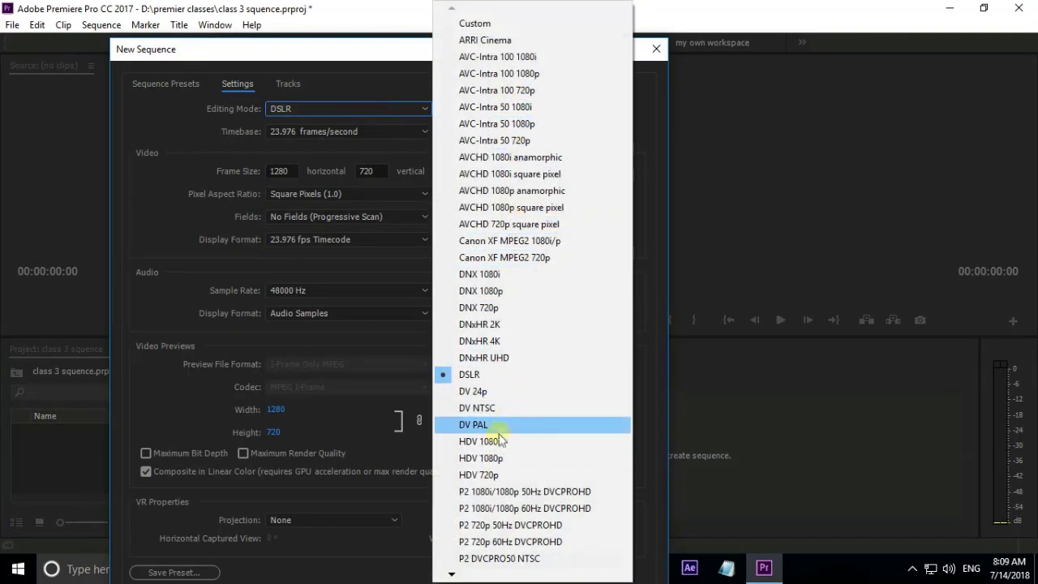
{"action": "left_click", "coordinate": [494, 27]}
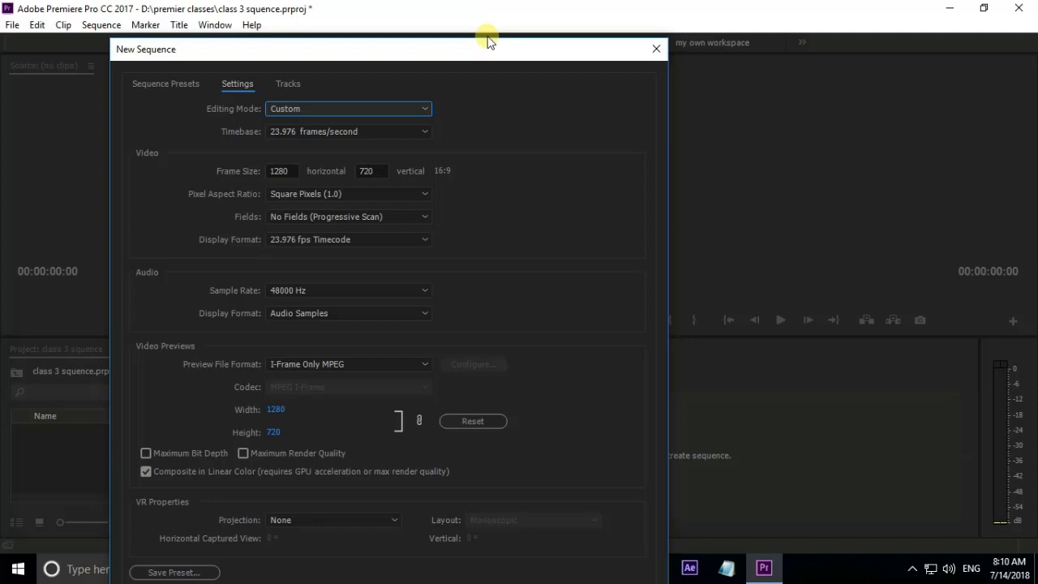
{"action": "left_click", "coordinate": [292, 132]}
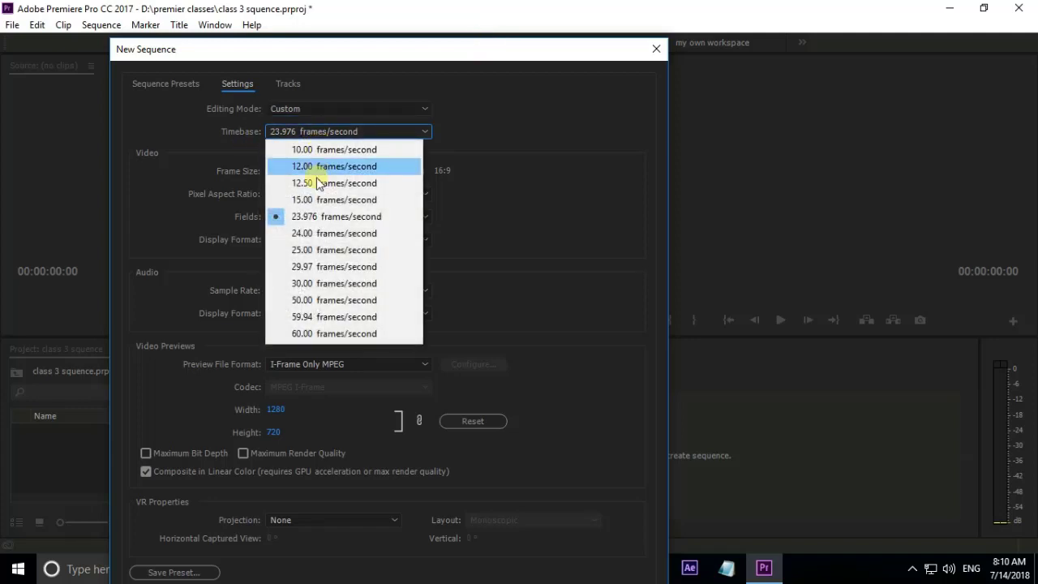
{"action": "left_click", "coordinate": [304, 235]}
{"action": "left_click", "coordinate": [321, 130]}
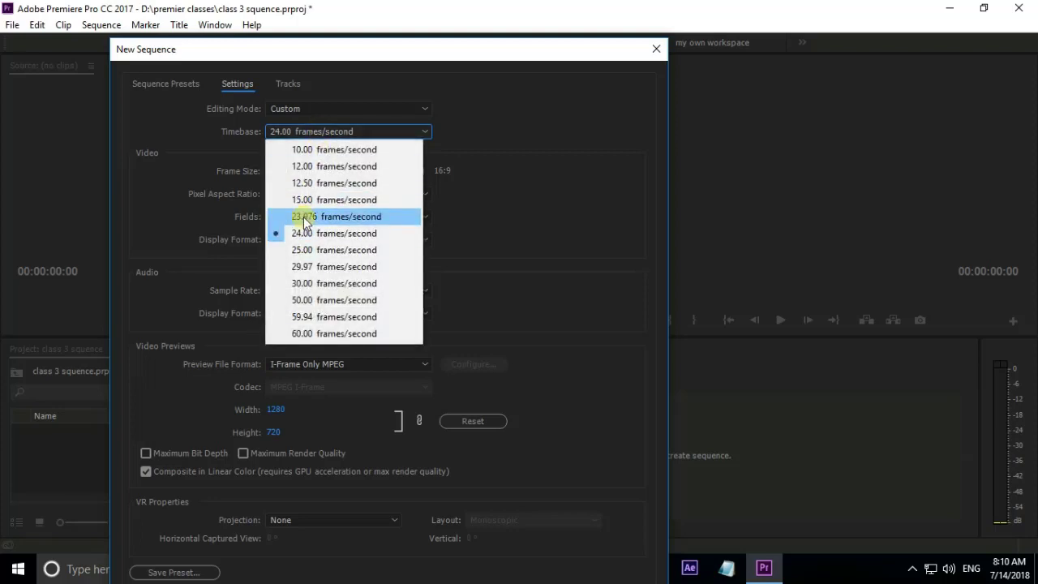
{"action": "left_click", "coordinate": [306, 217]}
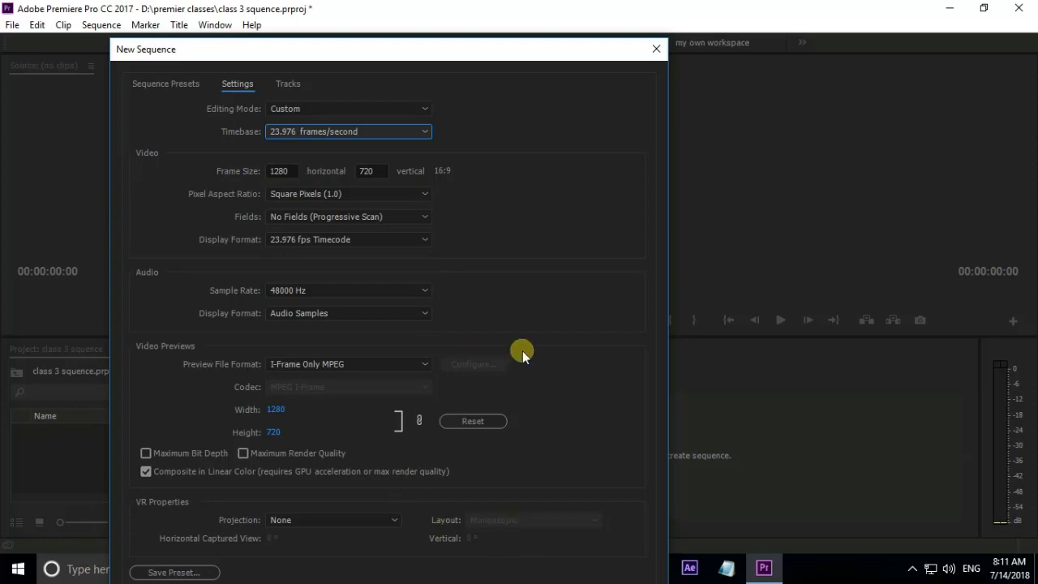
{"action": "key", "text": "Return"}
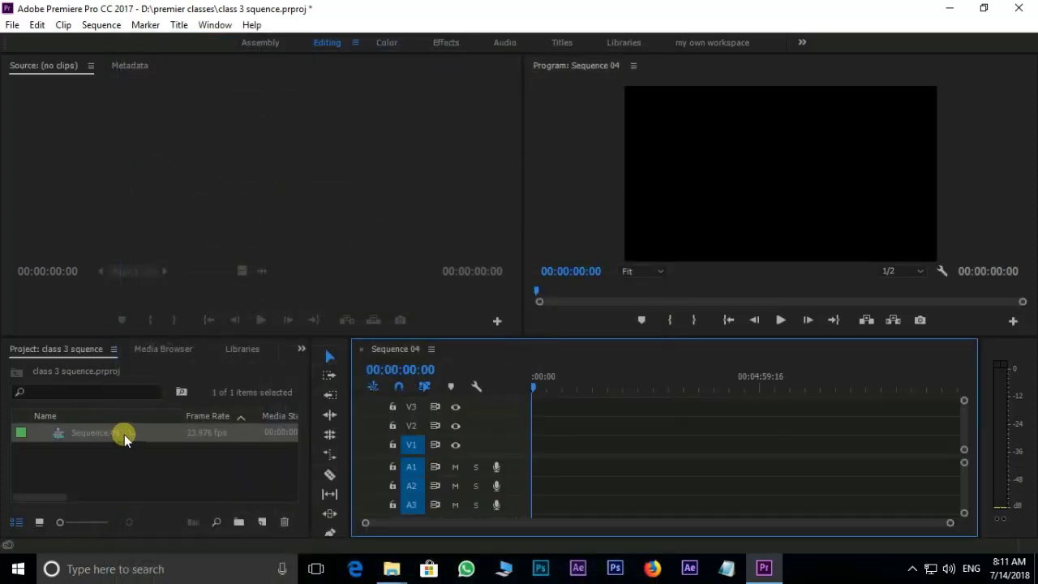
Import the 24 fps and 30 fps MP4 clips and drop both into Sequence 04.
{"action": "left_click", "coordinate": [143, 469]}
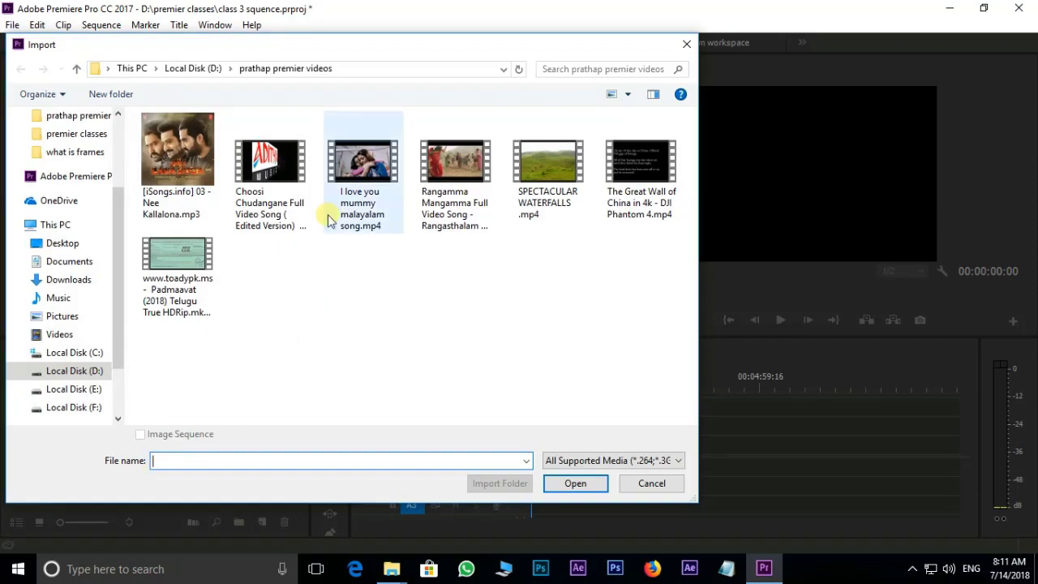
{"action": "left_click", "coordinate": [361, 178]}
{"action": "left_click", "coordinate": [273, 185], "text": "ctrl"}
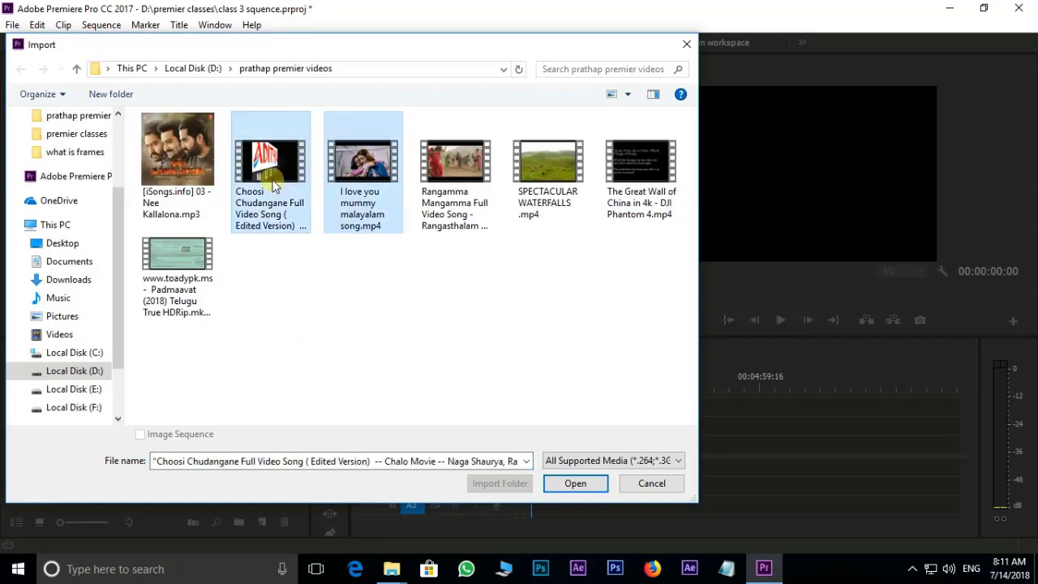
{"action": "left_click", "coordinate": [577, 484]}
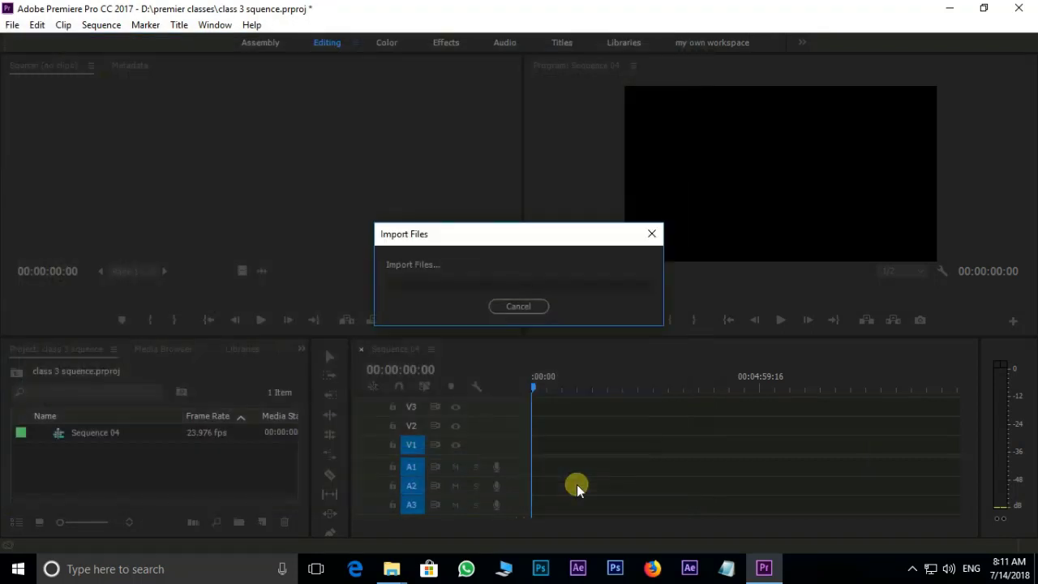
{"action": "left_click_drag", "start_coordinate": [146, 456], "coordinate": [561, 475]}
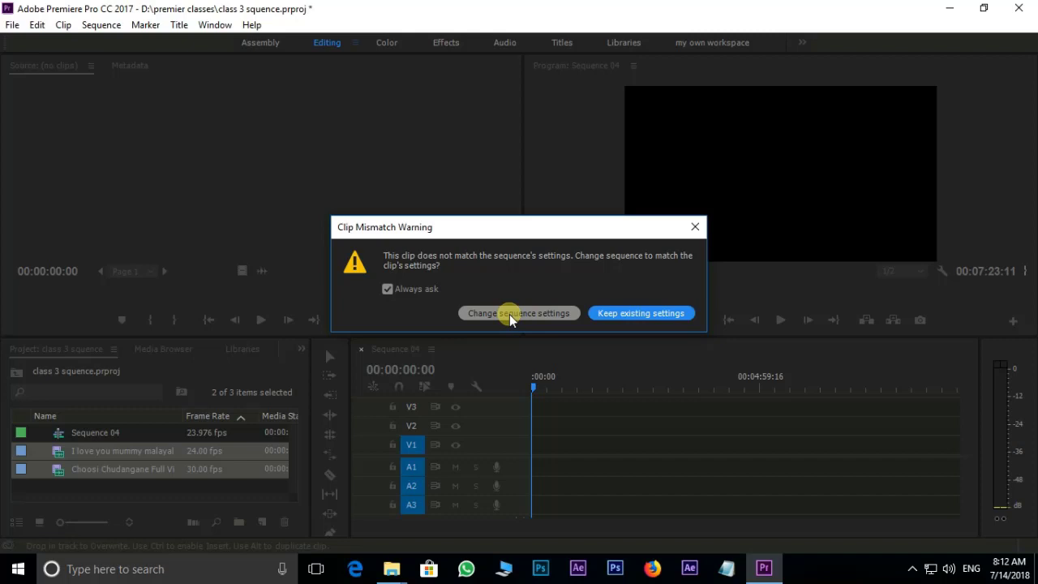
Accept changing Sequence 04's settings to match the clips, making it a 30 fps sequence.
{"action": "left_click", "coordinate": [511, 319]}
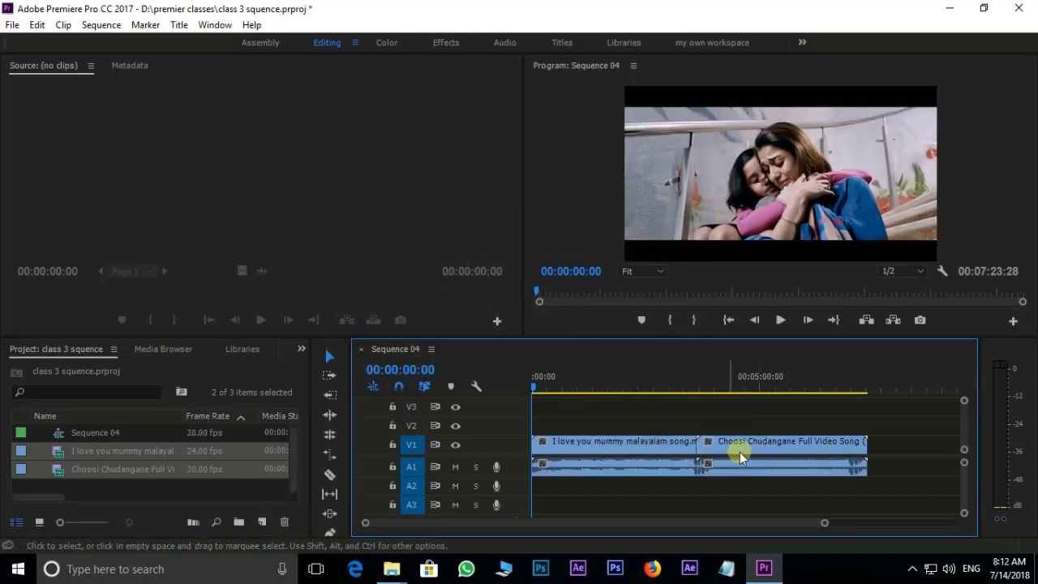